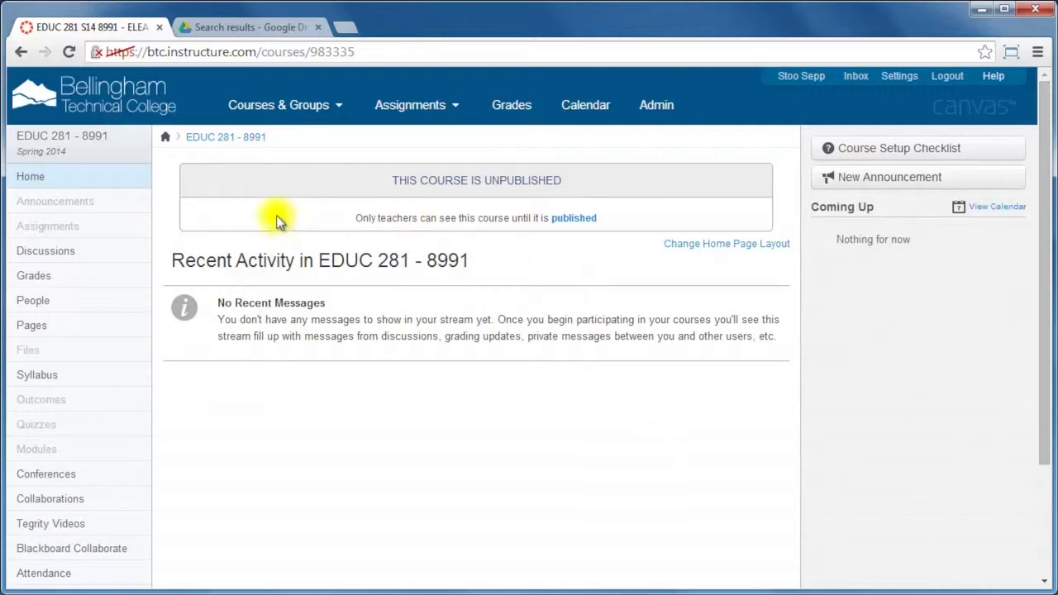
Open the Panopto Recordings of the EDUC 281 course and show all folders.
scroll(125, 187, "down", 3)
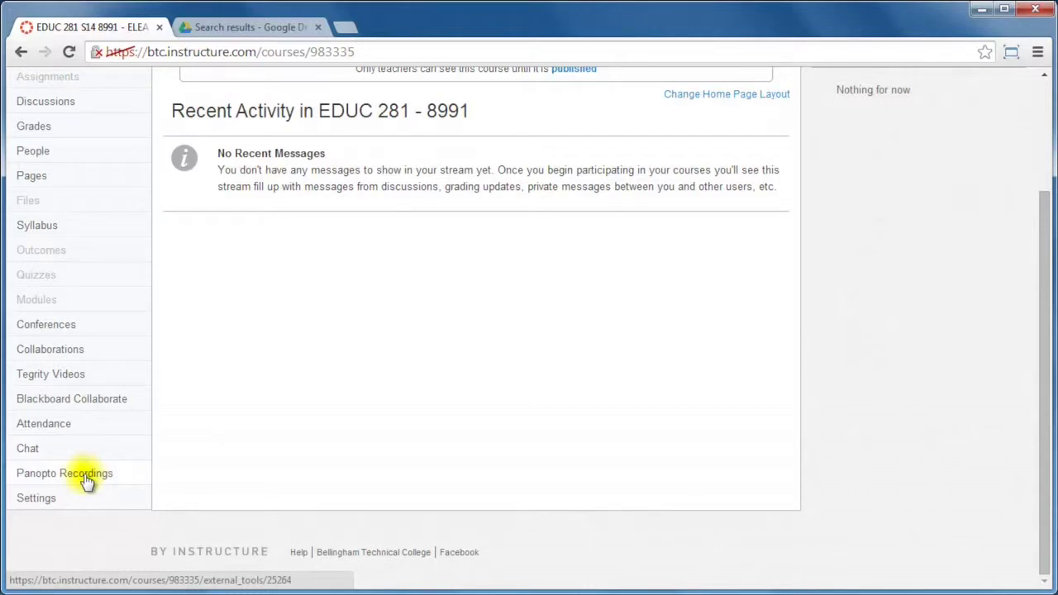
left_click(87, 479)
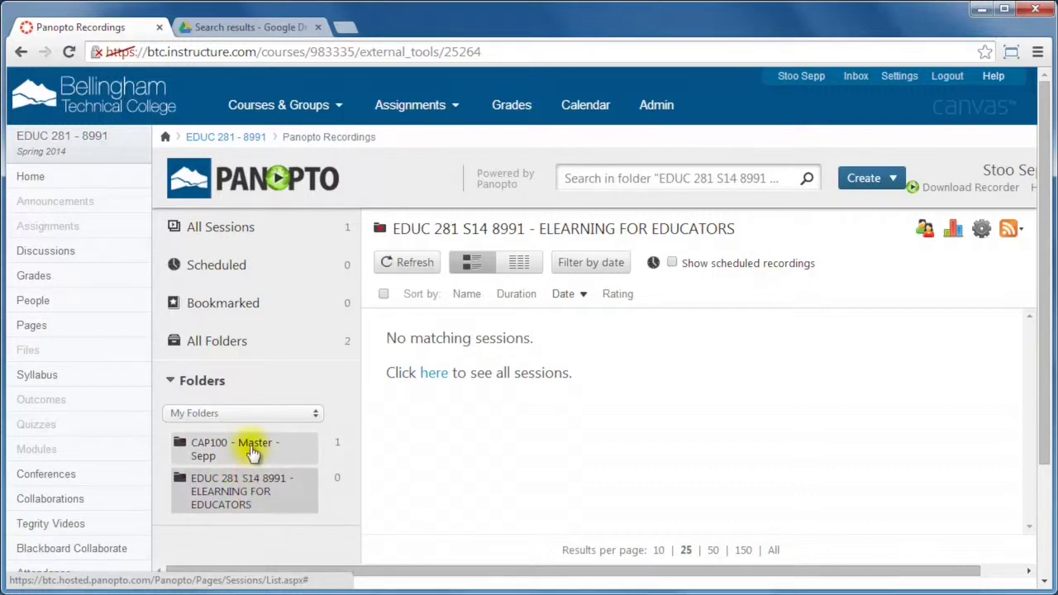
left_click(252, 451)
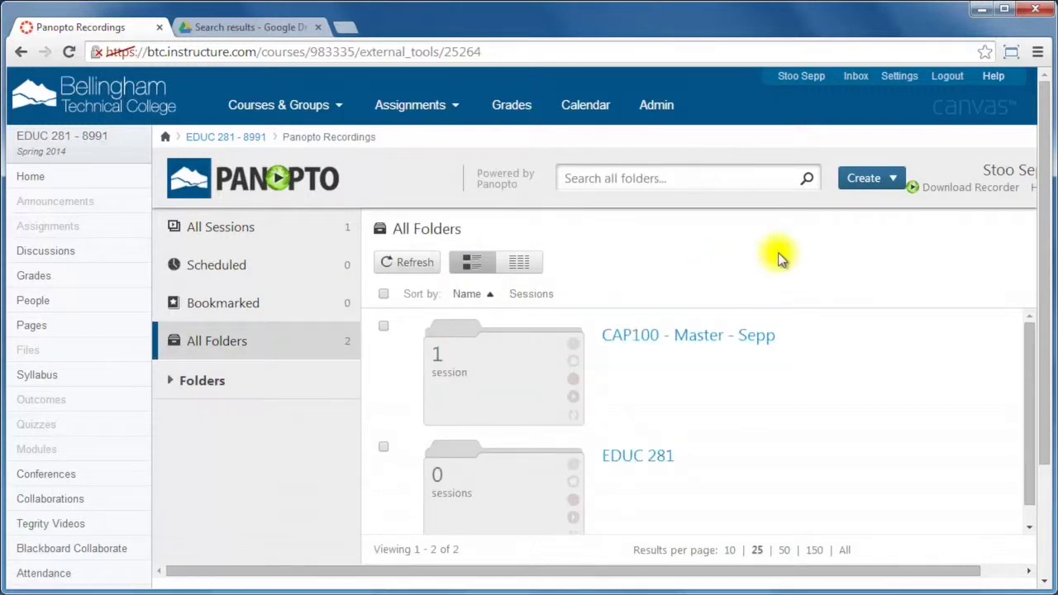
Start creating a newly recorded session and allow the browser to launch the Panopto Recorder application.
left_click(894, 181)
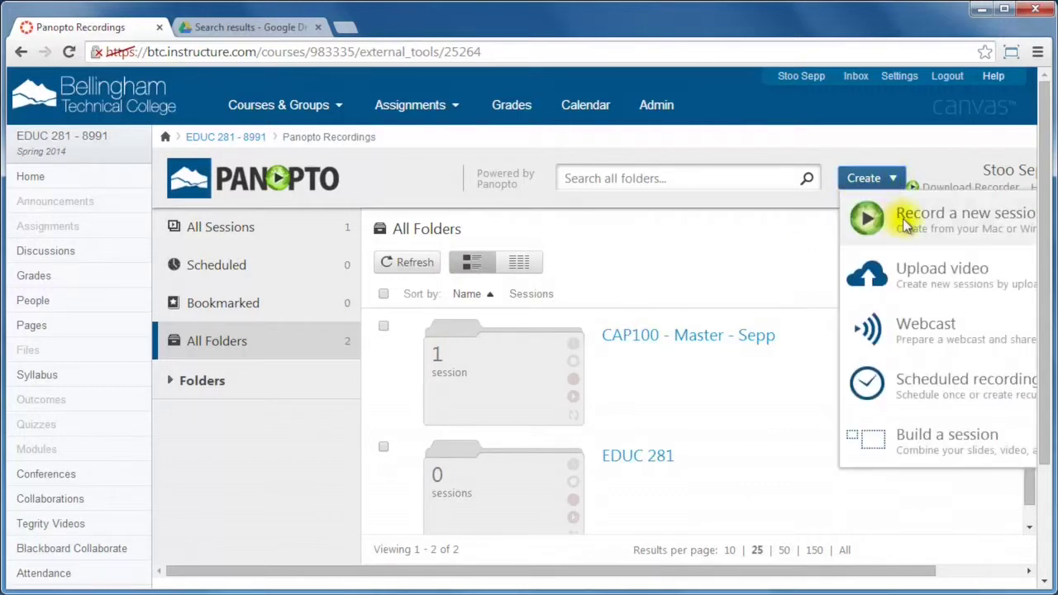
left_click(908, 223)
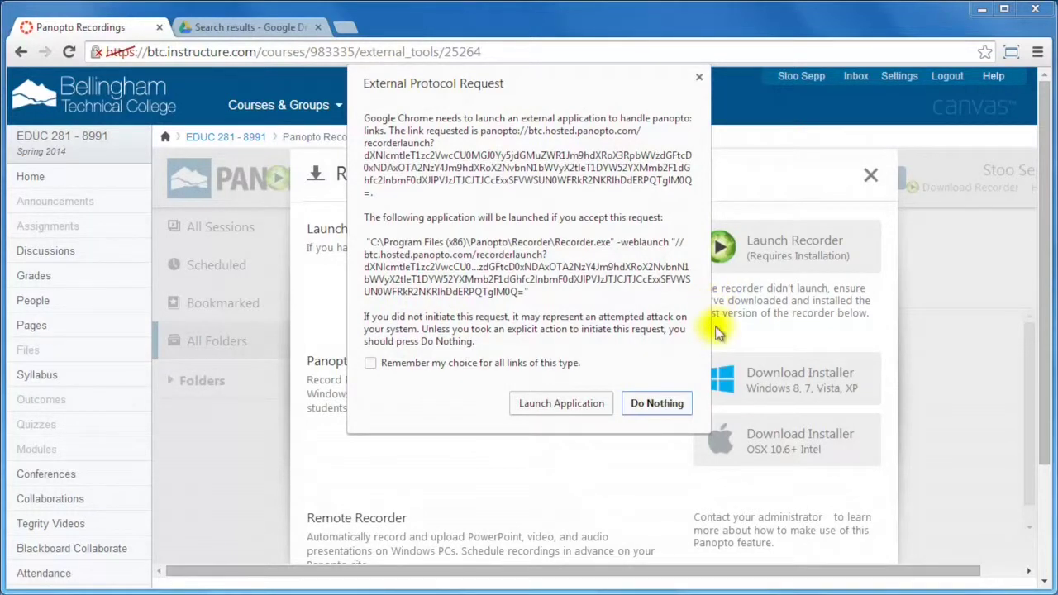
left_click(569, 408)
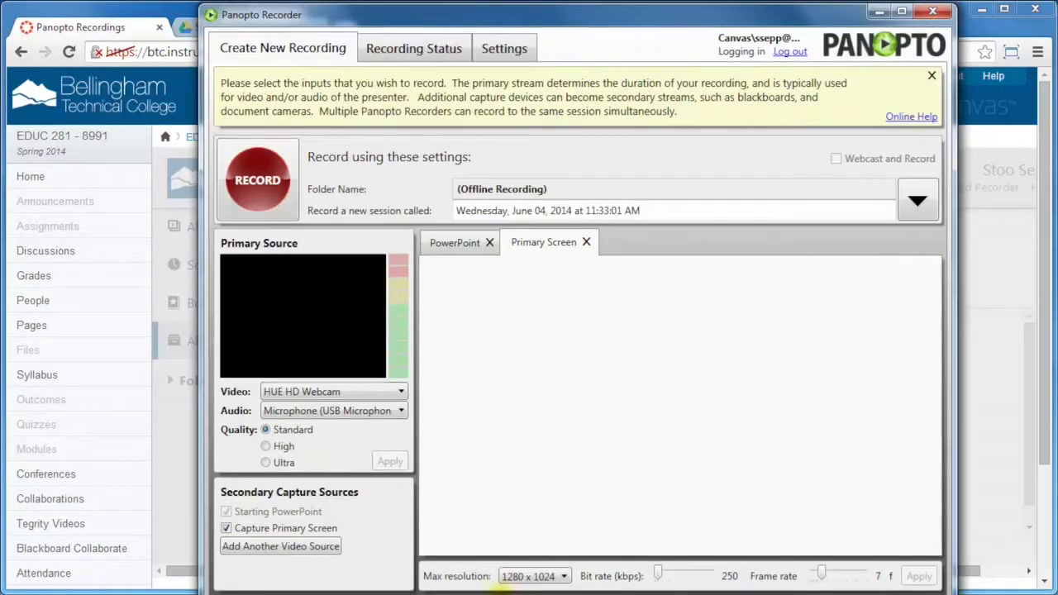
Fit the recorder window on screen and apply a maximum resolution of 800 x 600 for the primary screen capture.
left_click_drag(496, 575, 497, 567)
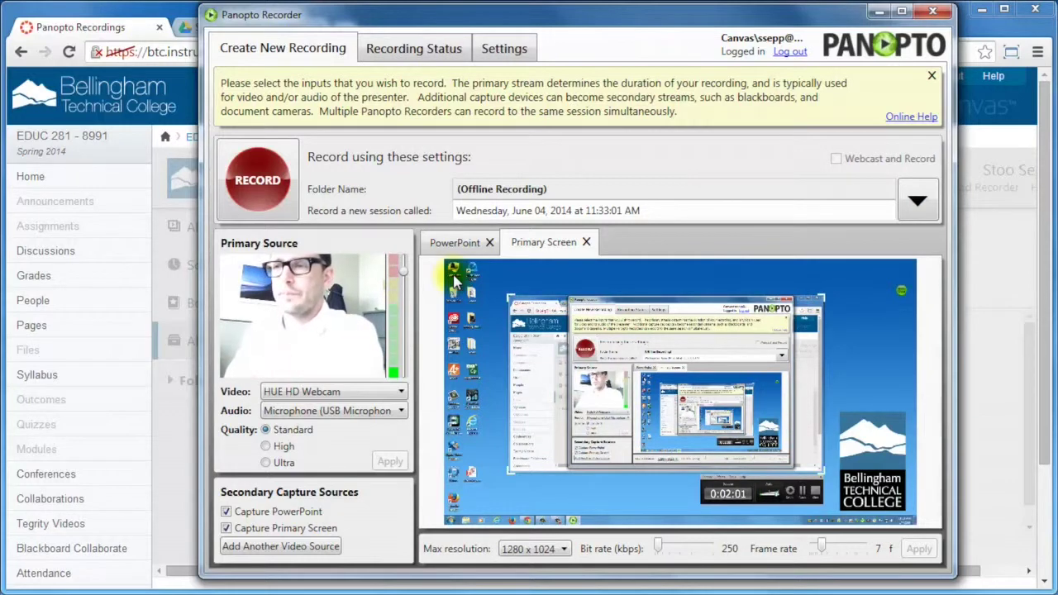
left_click(561, 551)
left_click(535, 577)
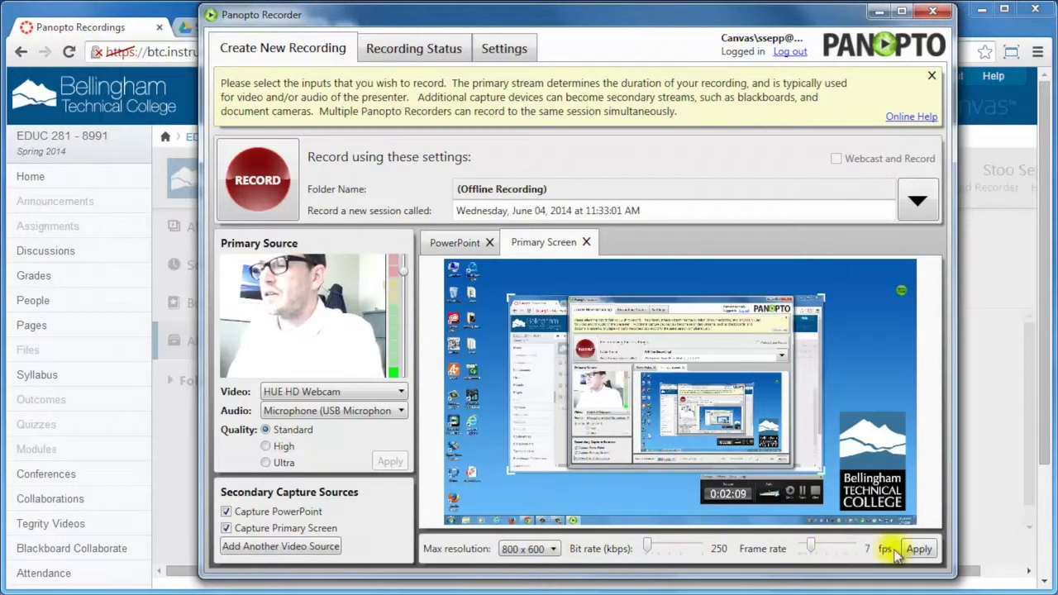
left_click(920, 549)
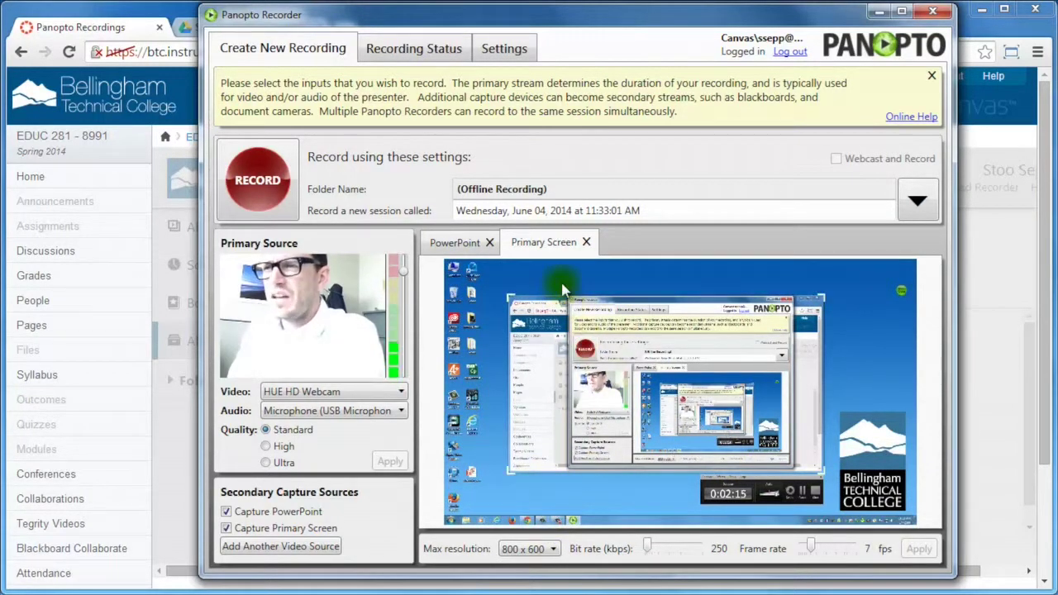
Try toggling the secondary capture sources, leaving PowerPoint capture on and primary screen capture off.
left_click(586, 242)
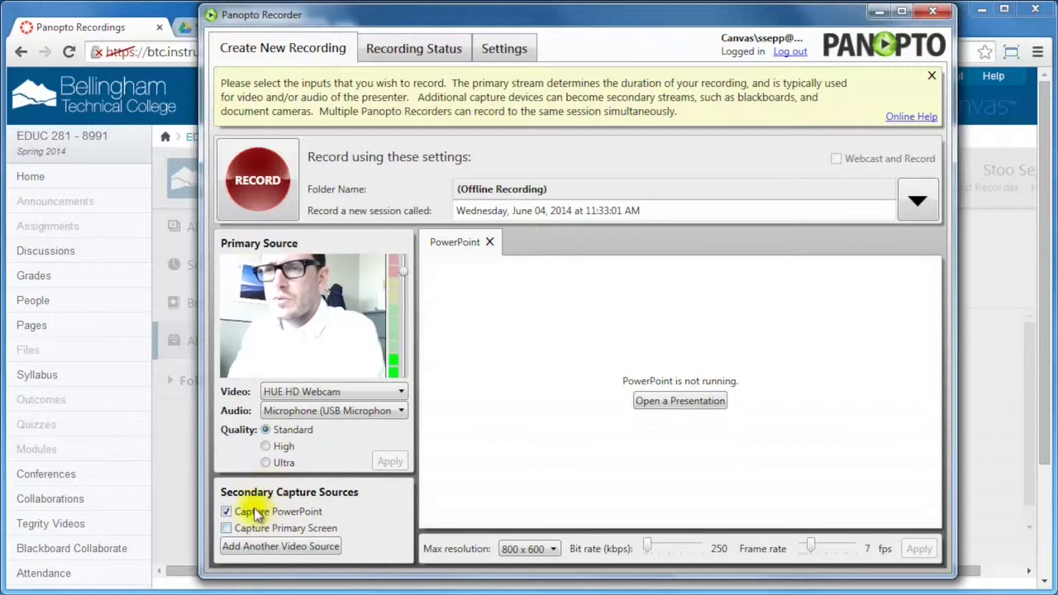
left_click(227, 528)
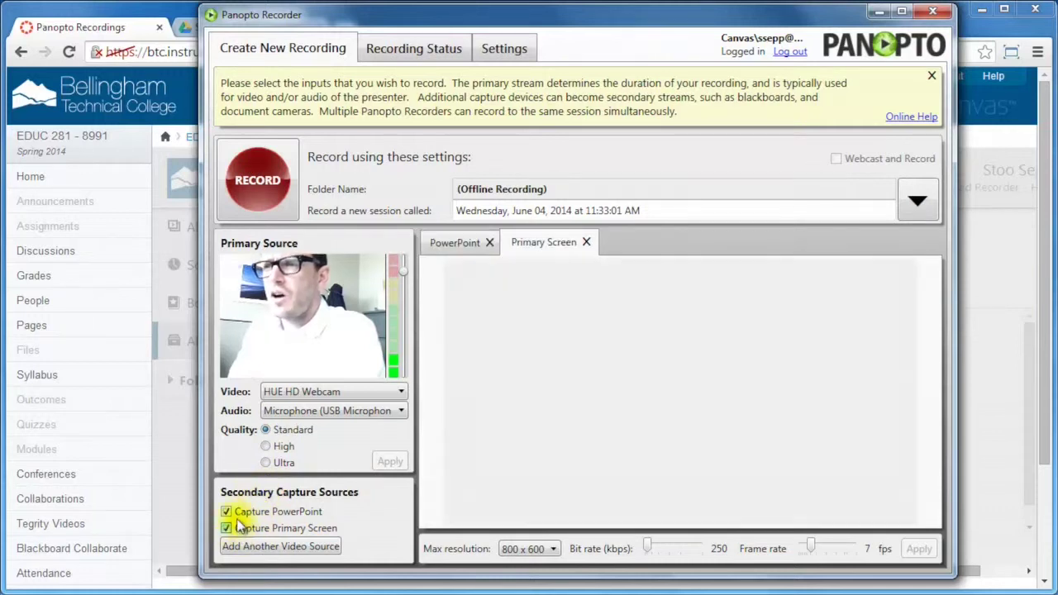
left_click(226, 513)
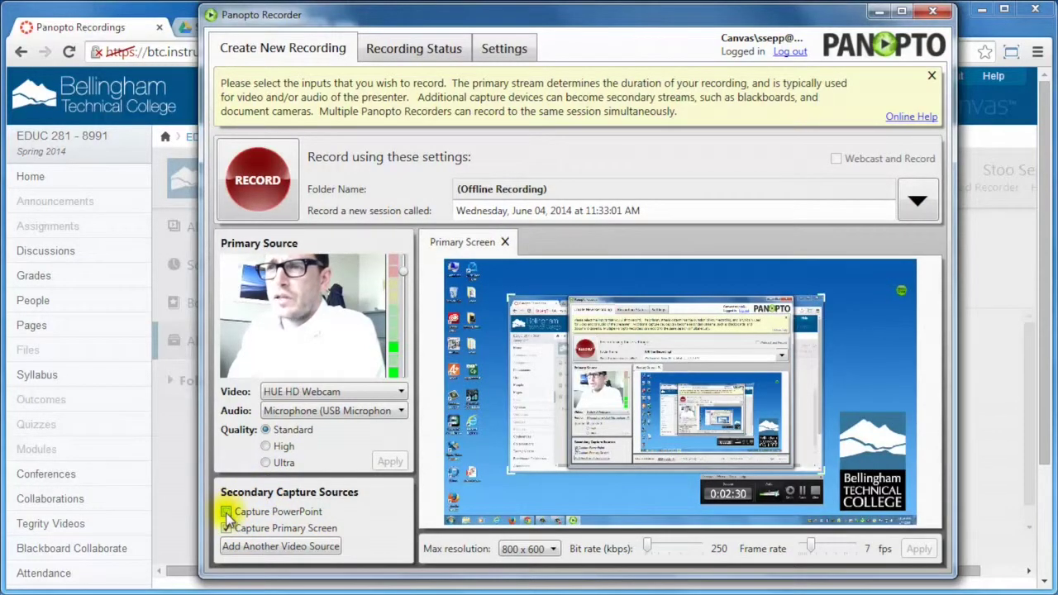
left_click(227, 529)
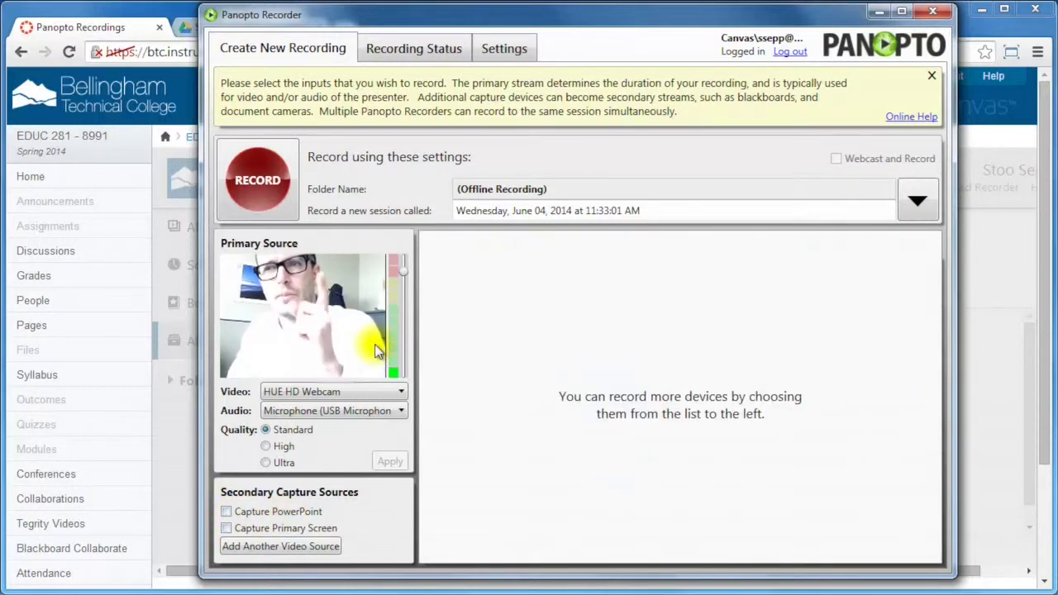
left_click(226, 512)
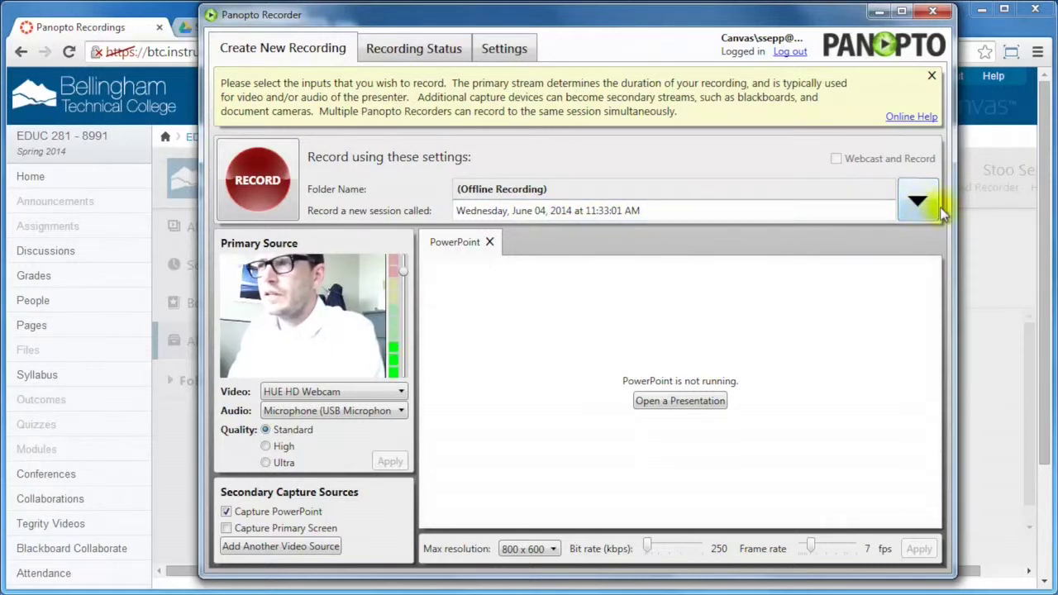
Add a new session in the EDUC 281 folder and name it "Teaching Strategies".
left_click(918, 203)
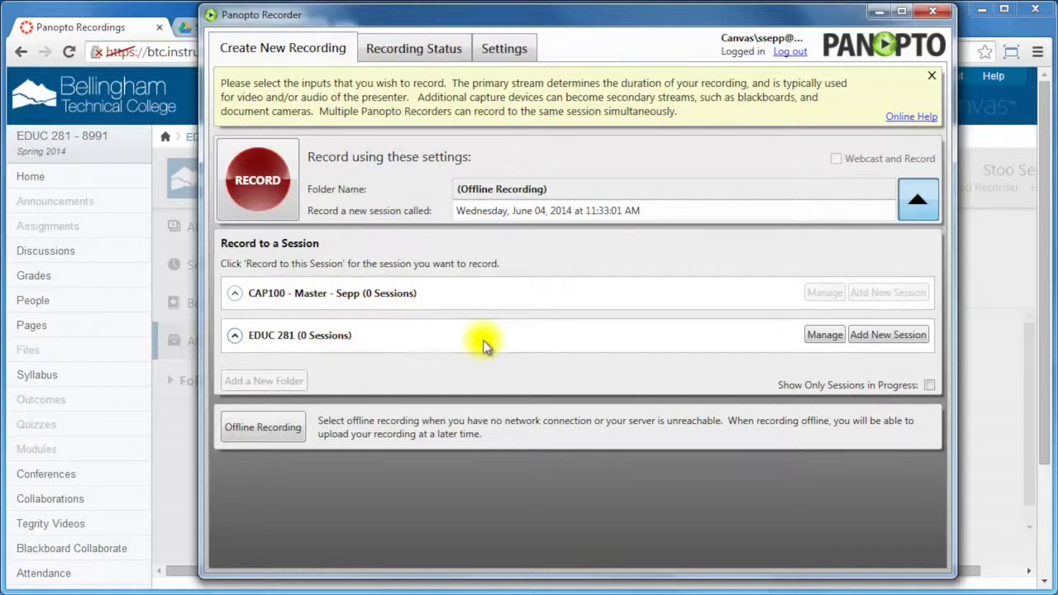
left_click(889, 335)
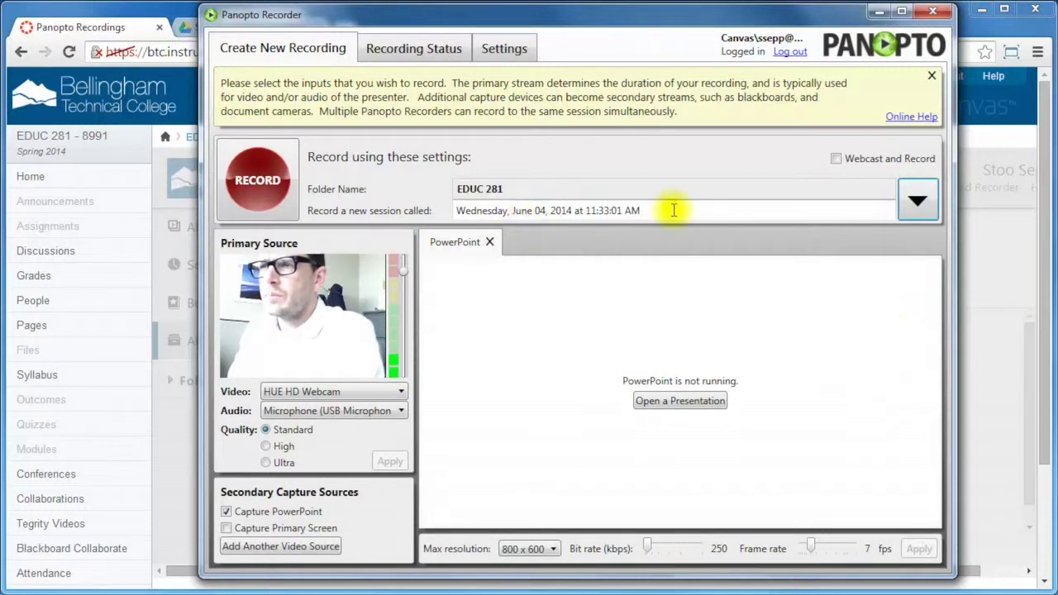
left_click_drag(641, 211, 433, 211)
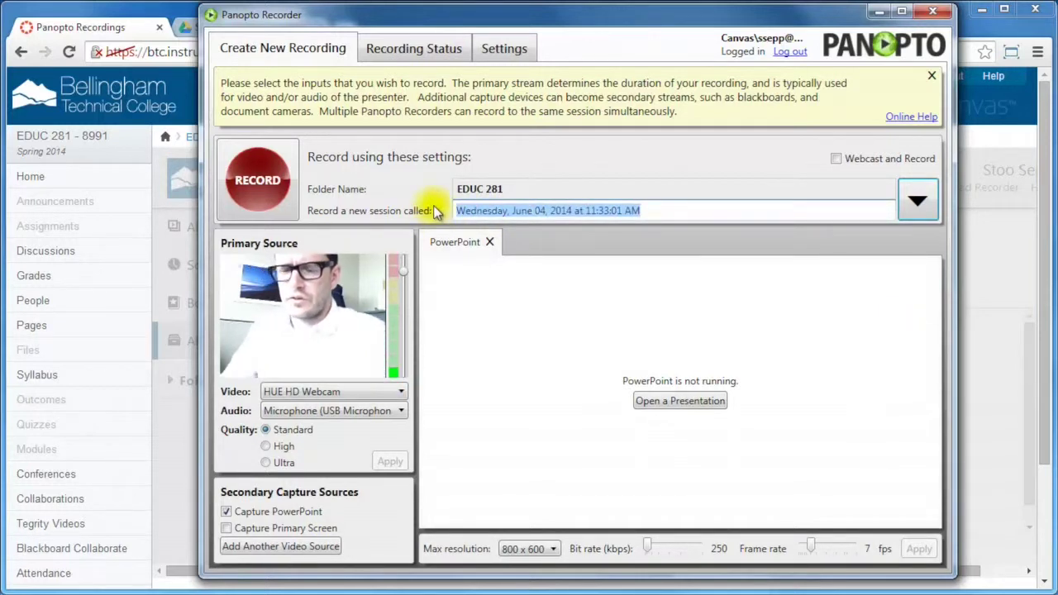
type("Teaching S")
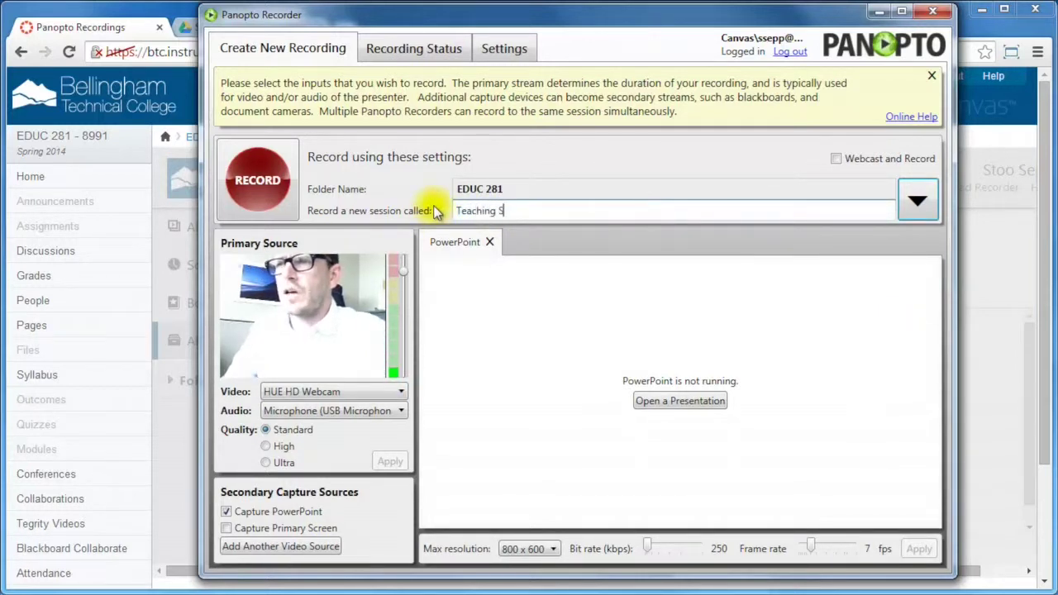
type("trateg")
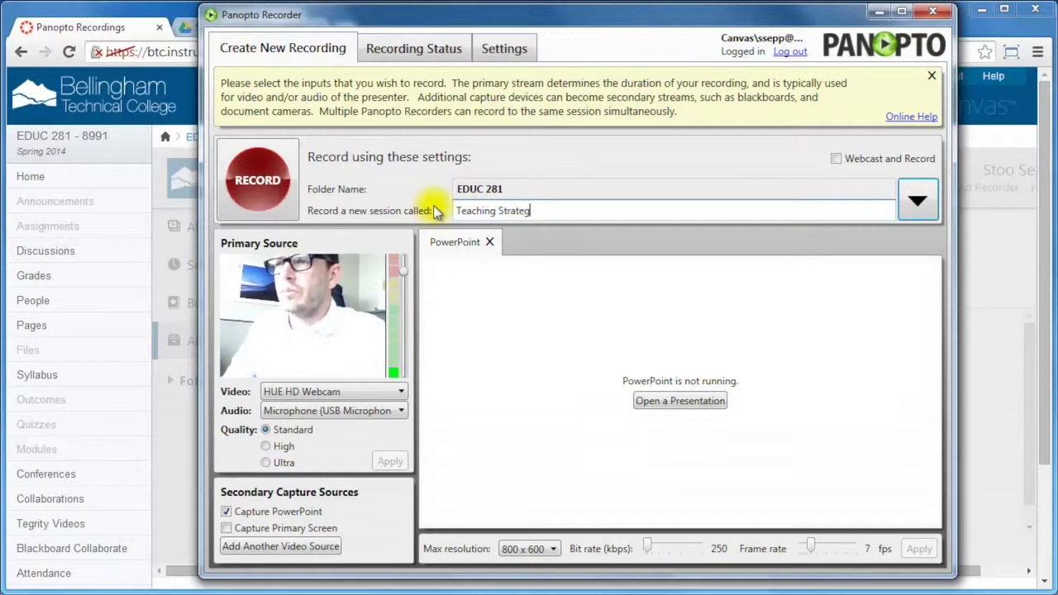
type("ies")
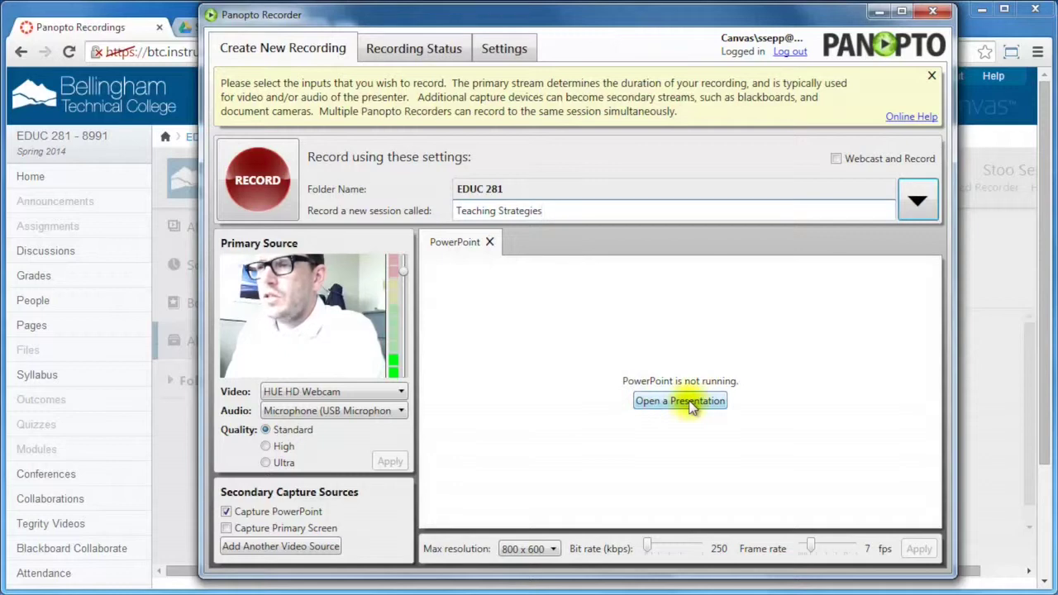
Open the effective_teaching_strategies presentation from the Desktop and choose to begin recording after PowerPoint opens.
left_click(693, 402)
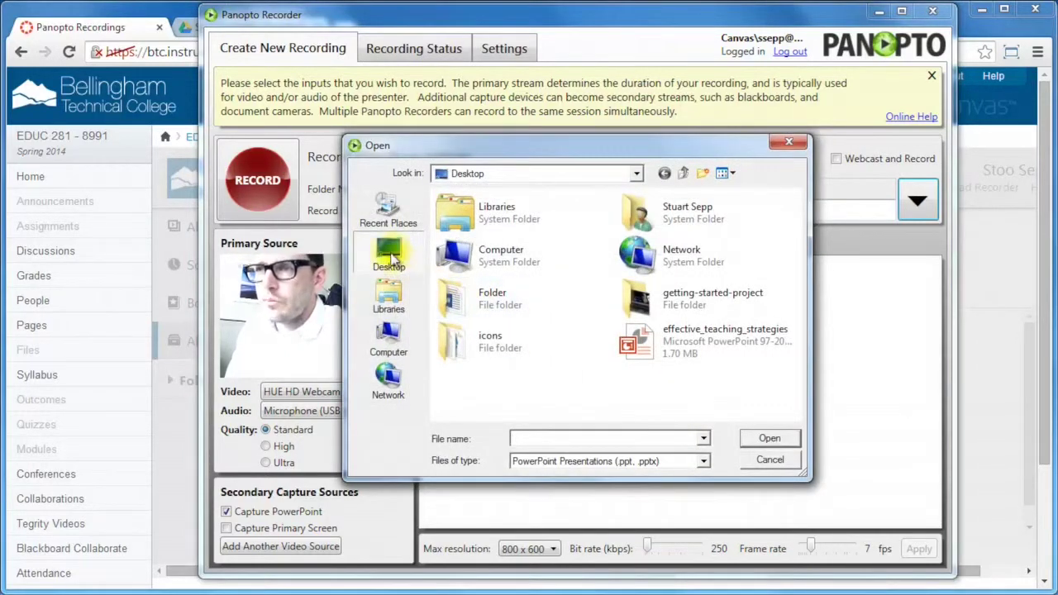
left_click(707, 339)
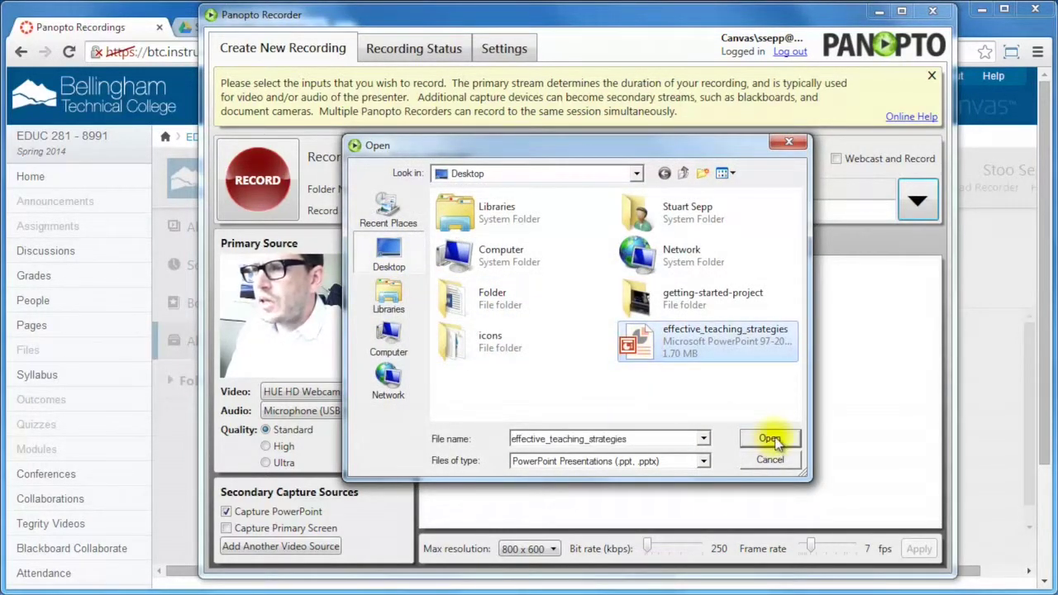
left_click(770, 440)
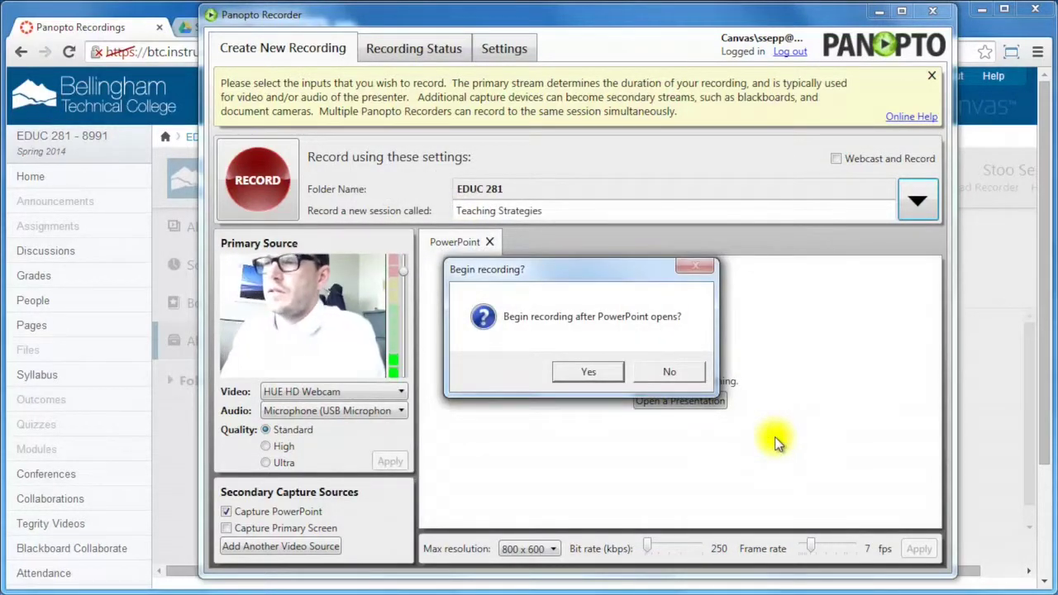
left_click(588, 373)
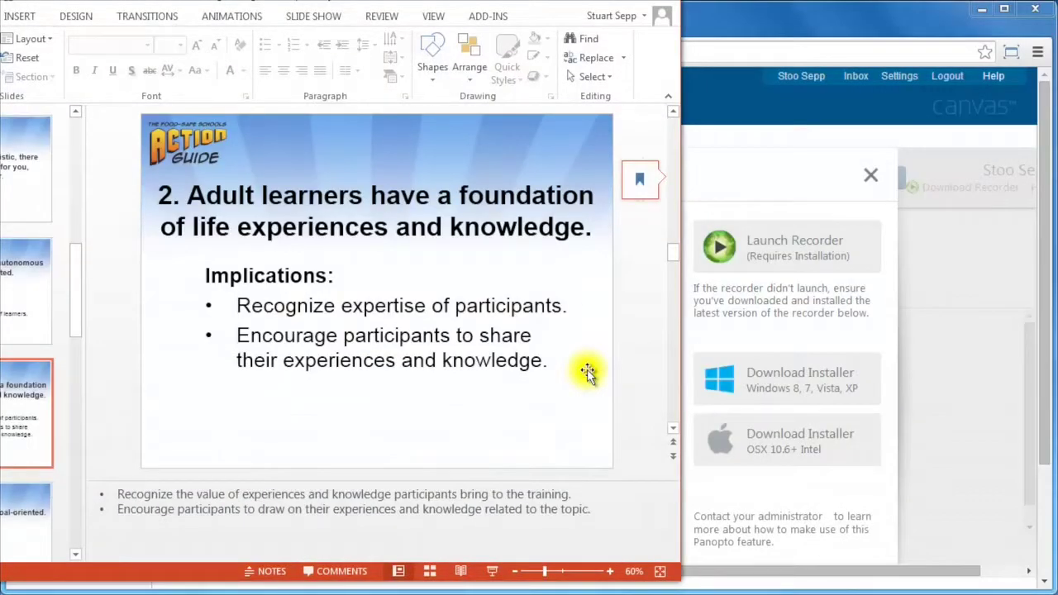
Return to the Panopto Recorder, stop the recording and acknowledge its completion to reach the recording status list.
left_click(746, 30)
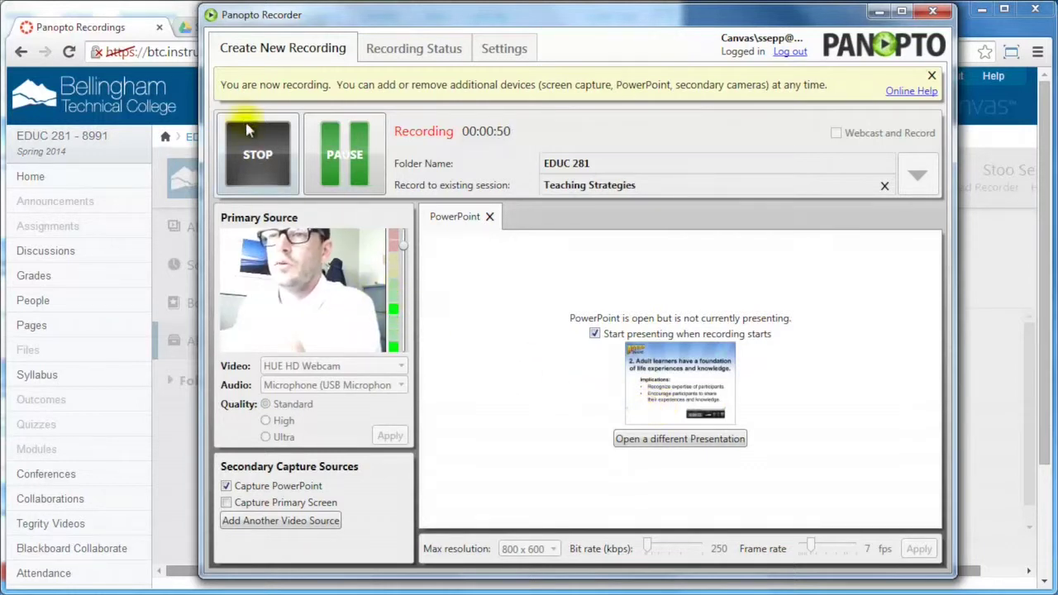
left_click(267, 164)
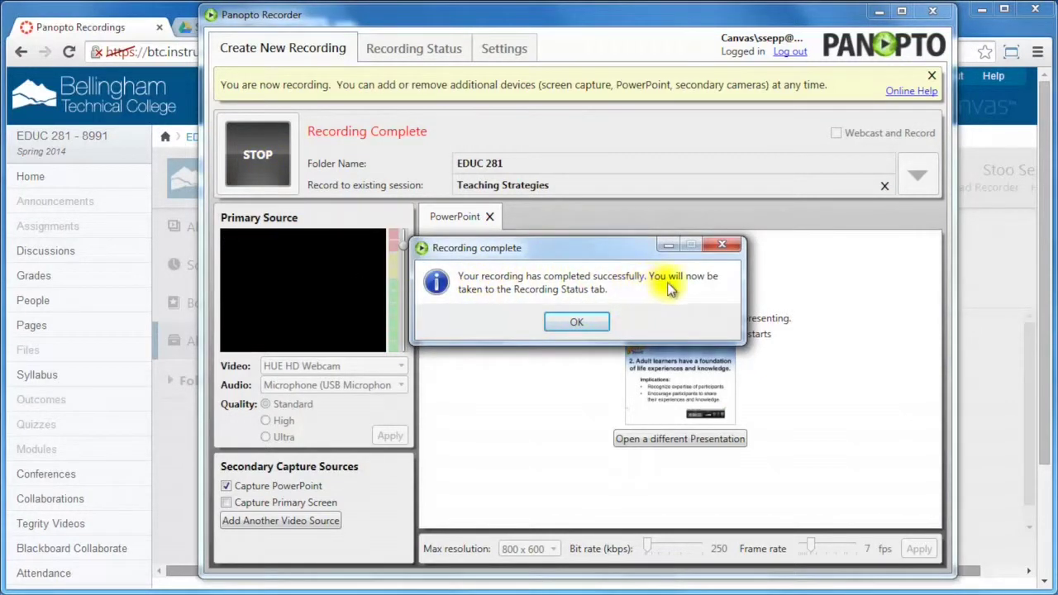
left_click(576, 323)
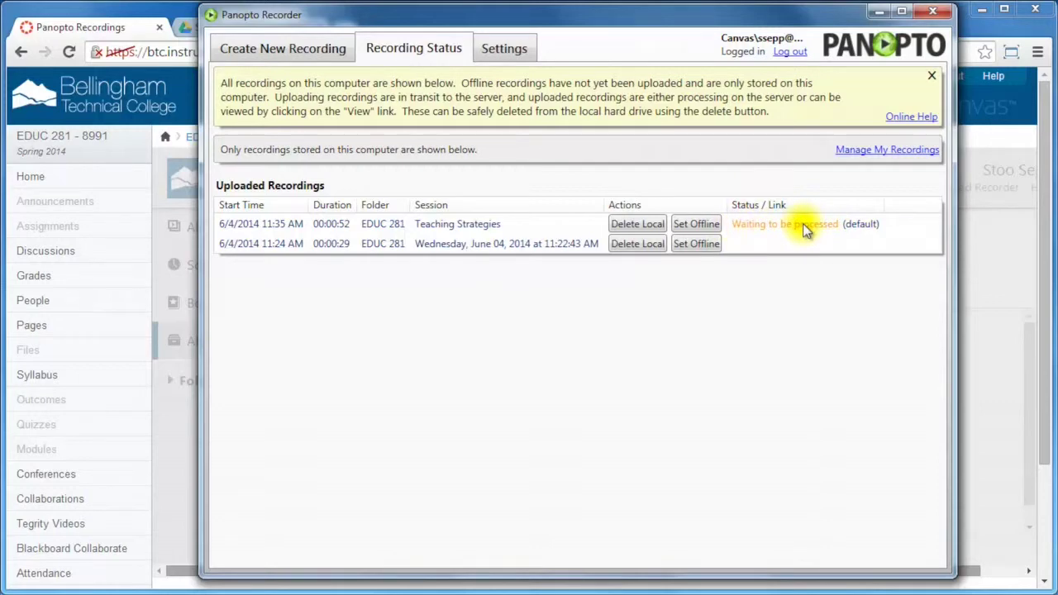
Close the Panopto Recorder and the new session dialog, and open the EDUC 281 folder in the browser.
left_click(934, 12)
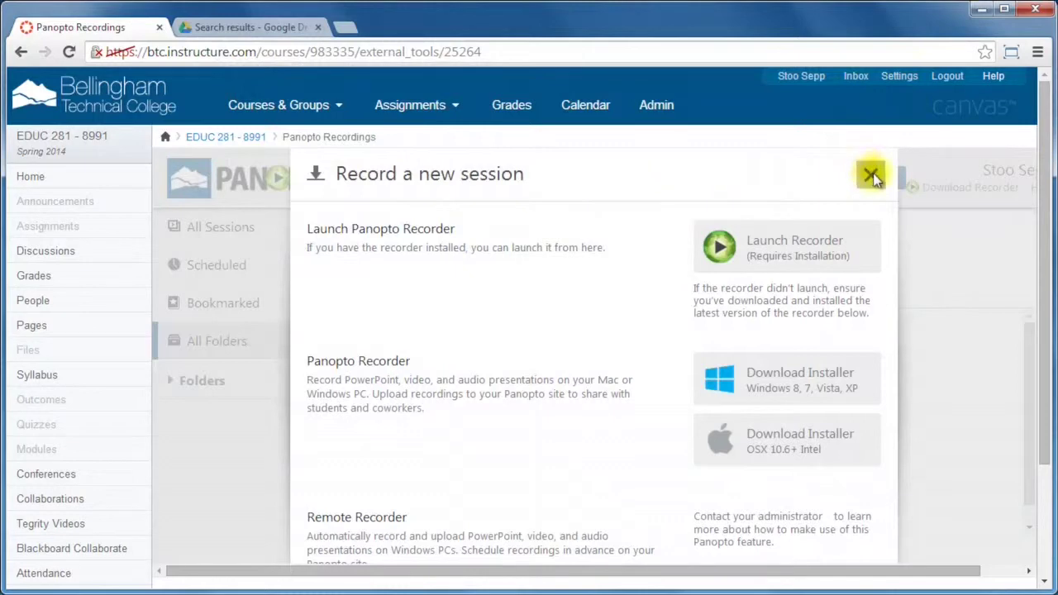
left_click(872, 175)
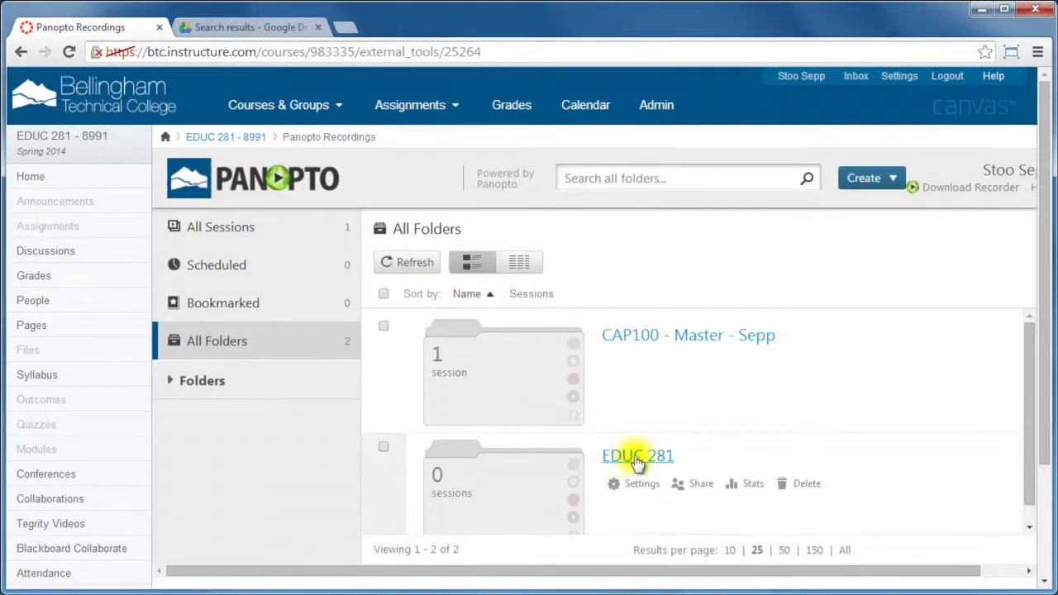
left_click(635, 457)
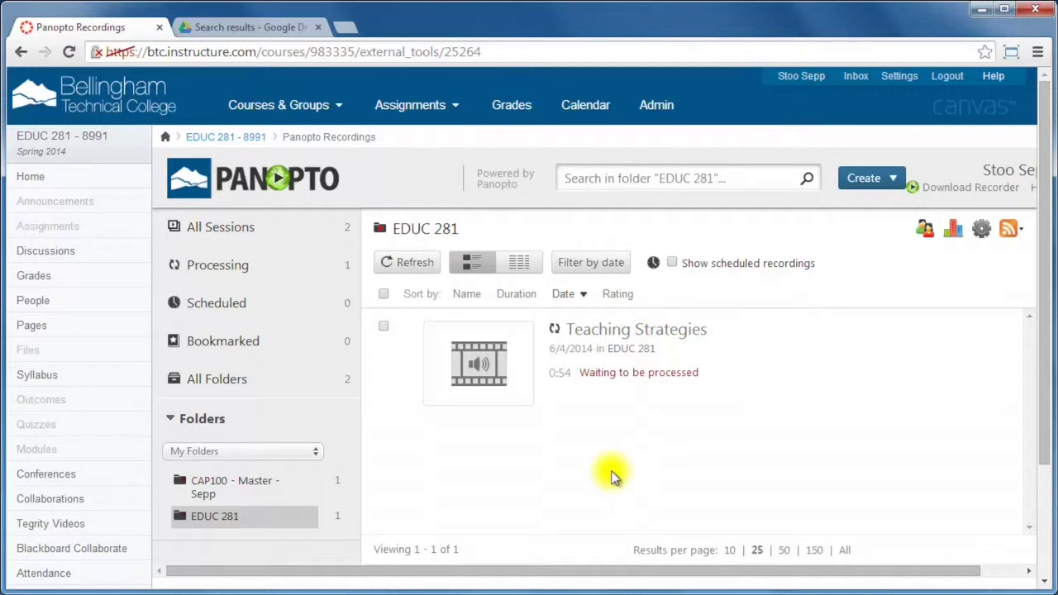
Open the Teaching Strategies Lecture recording in the viewer and pause its playback.
mouse_move(565, 386)
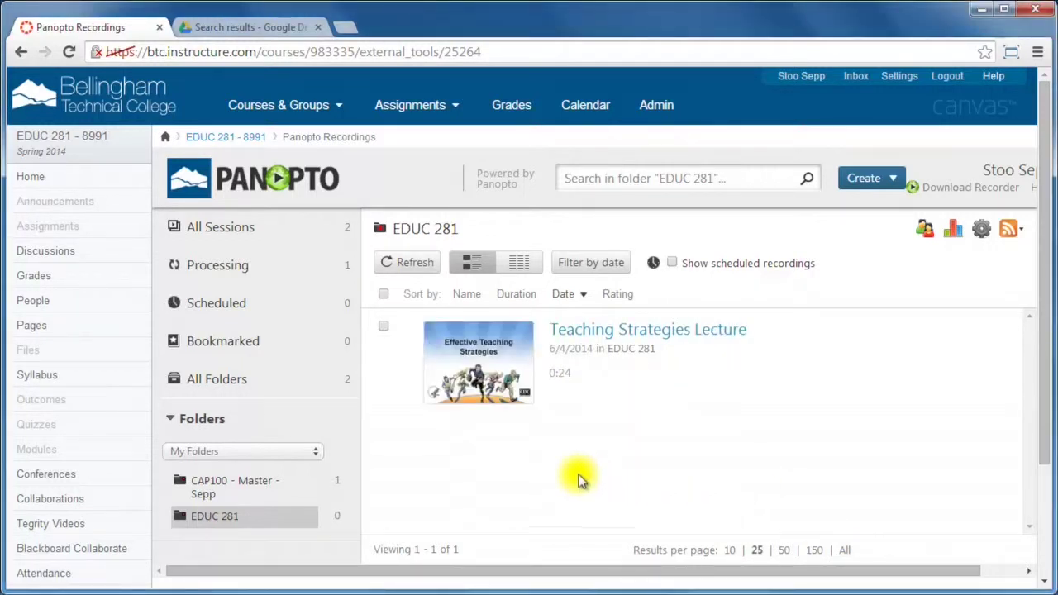
left_click(482, 366)
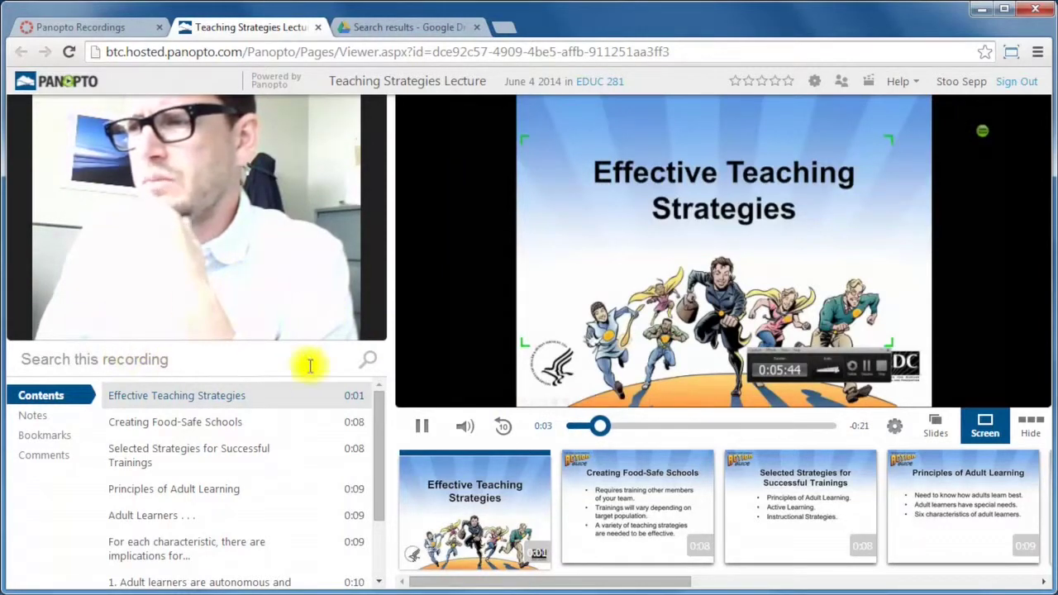
left_click(423, 424)
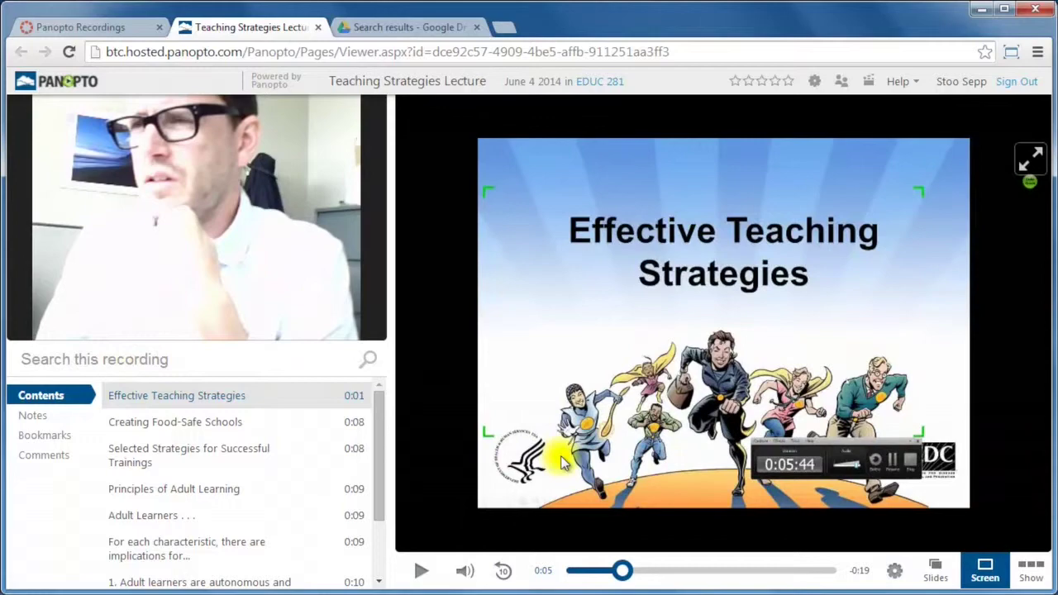
Enlarge the webcam video in the viewer and restore it to its normal size.
mouse_move(177, 284)
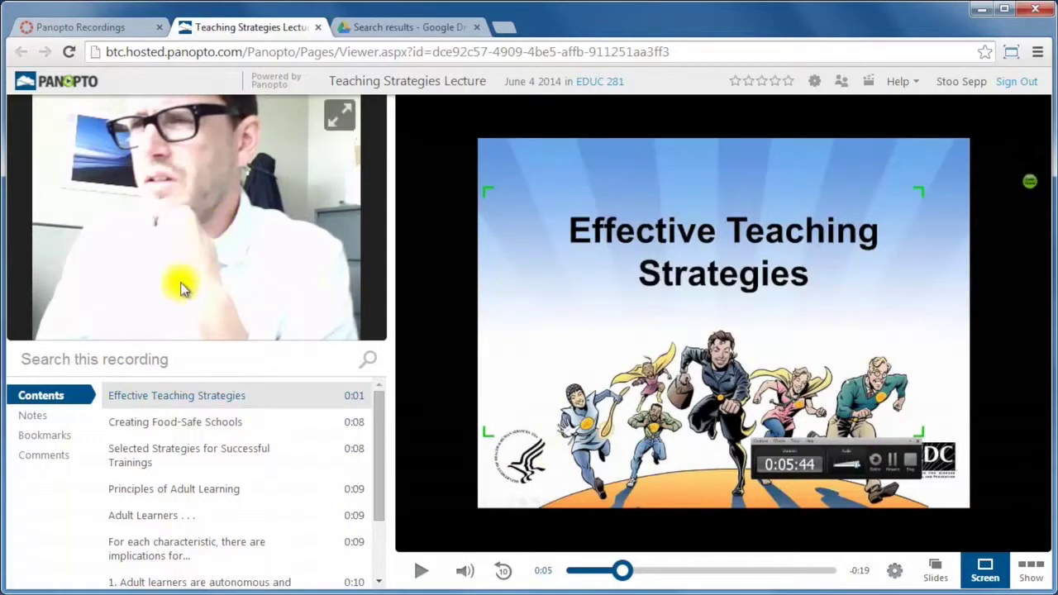
left_click(338, 117)
left_click(339, 117)
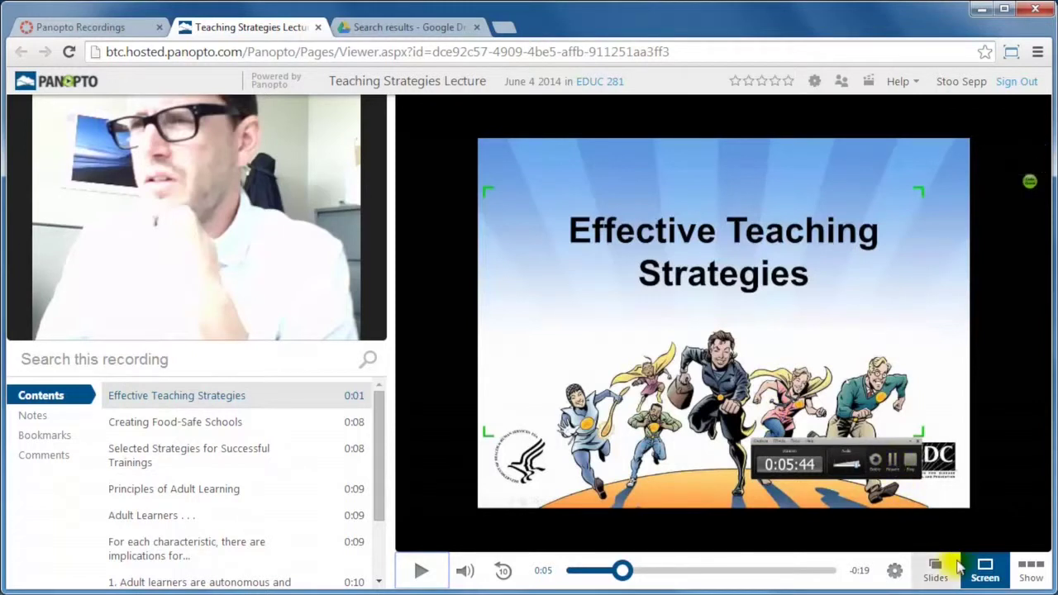
Rewind the Teaching Strategies Lecture to 0:02, resume playback and skip ahead to about 0:17.
left_click_drag(619, 573, 589, 572)
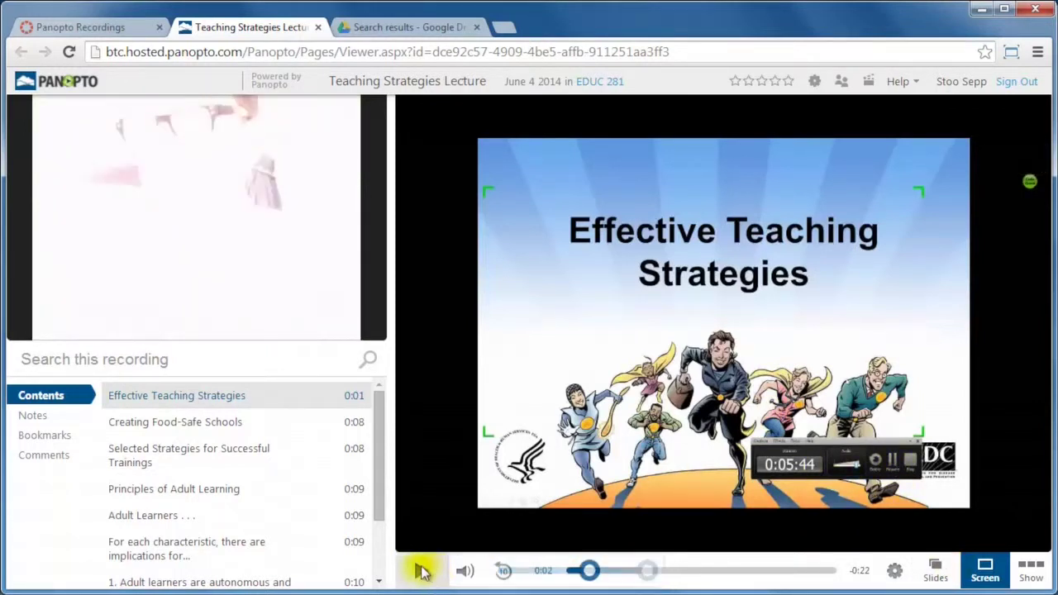
left_click(420, 571)
left_click_drag(588, 572, 755, 572)
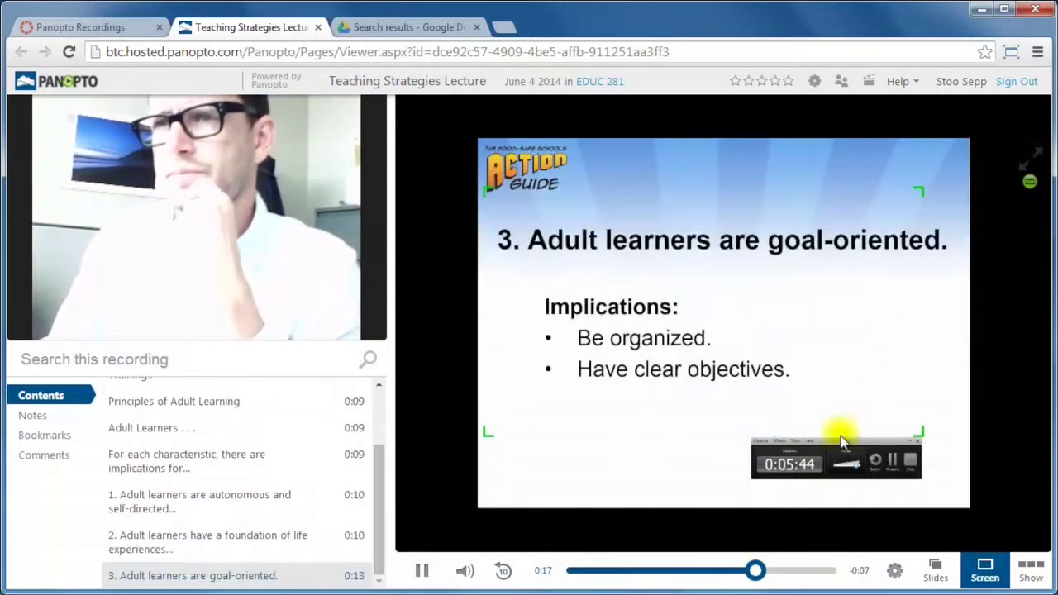
Switch the viewer to the Slides view, display the slide thumbnails, return to the Screen view and hide the thumbnails.
left_click(937, 575)
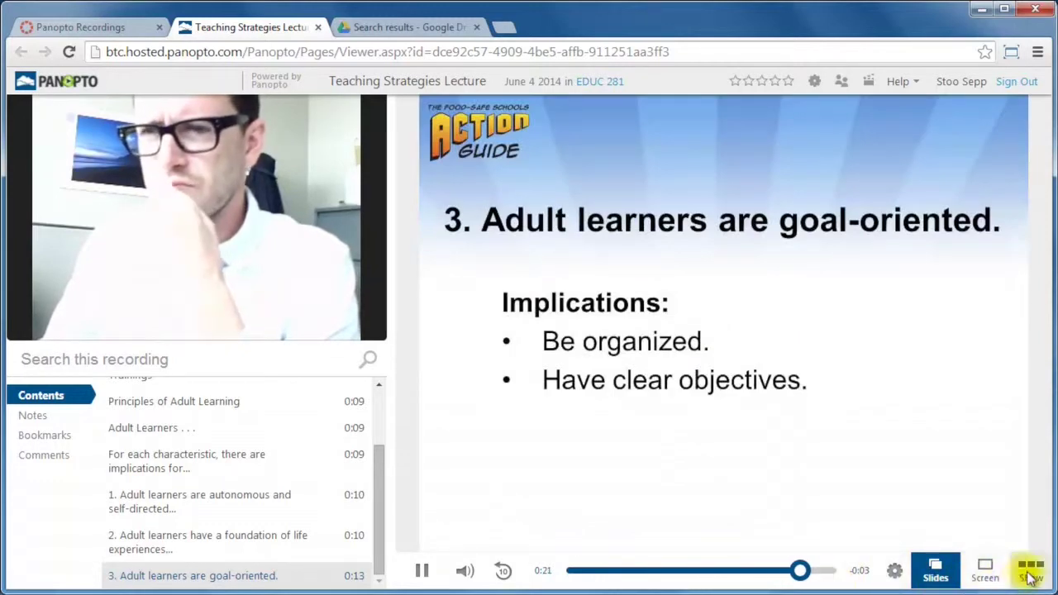
left_click(1030, 570)
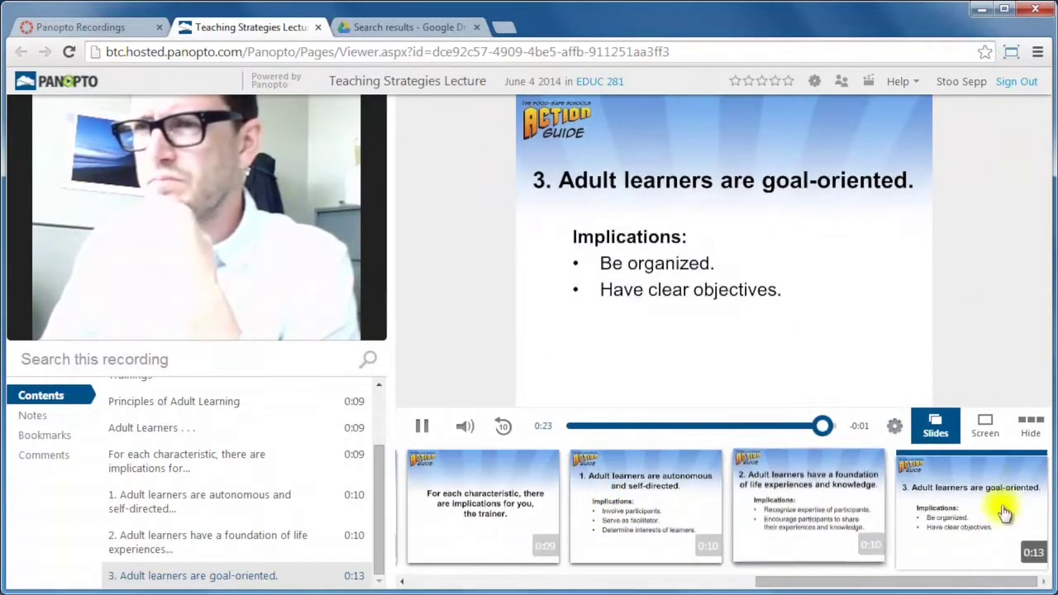
left_click(985, 427)
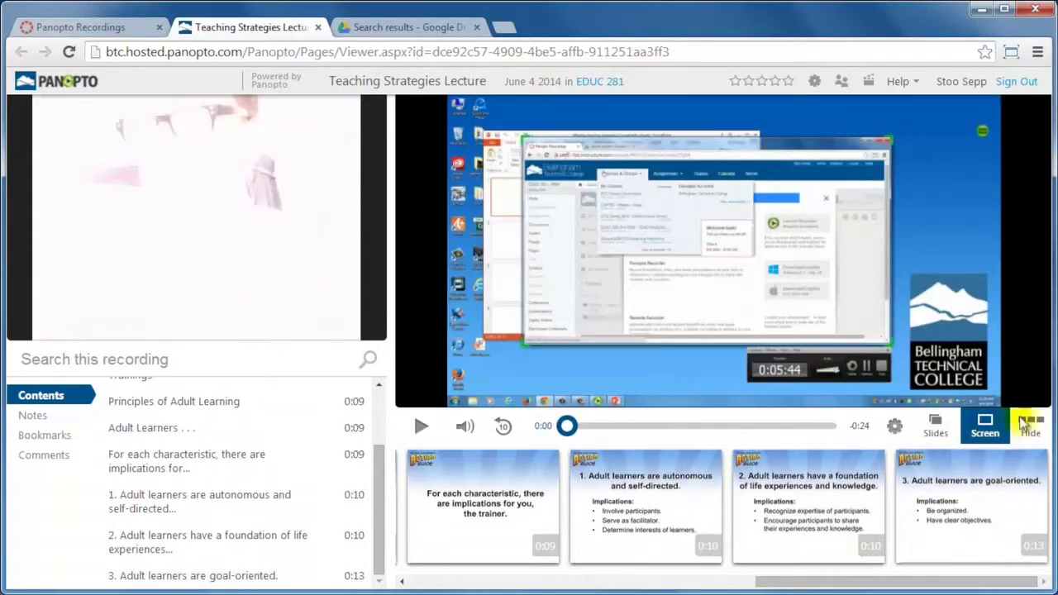
left_click(1031, 426)
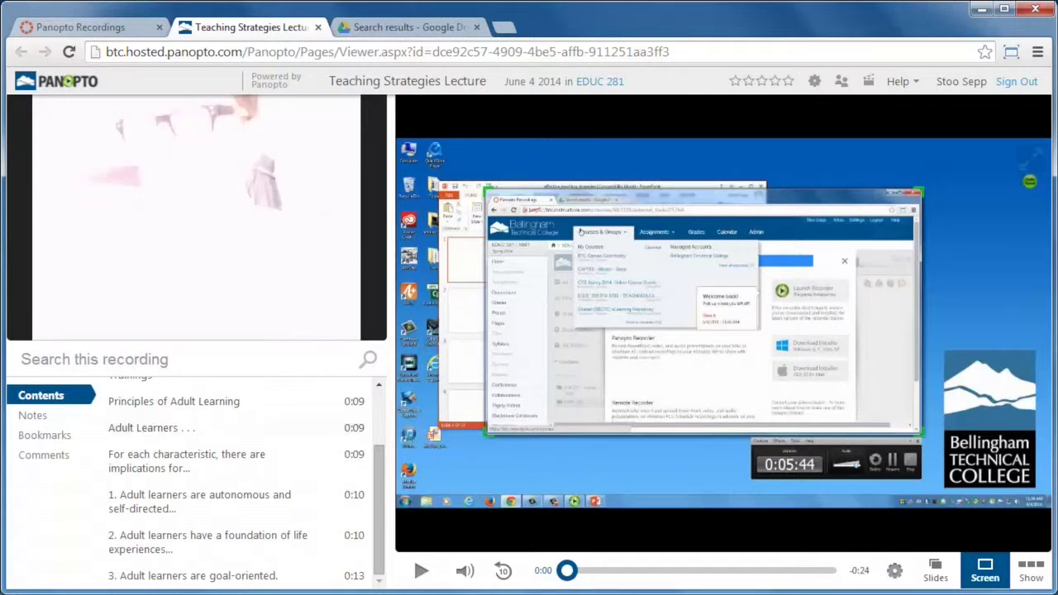
Search the recording for "goal" and jump to the matching slide "3. Adult learners are goal-oriented.".
left_click(83, 361)
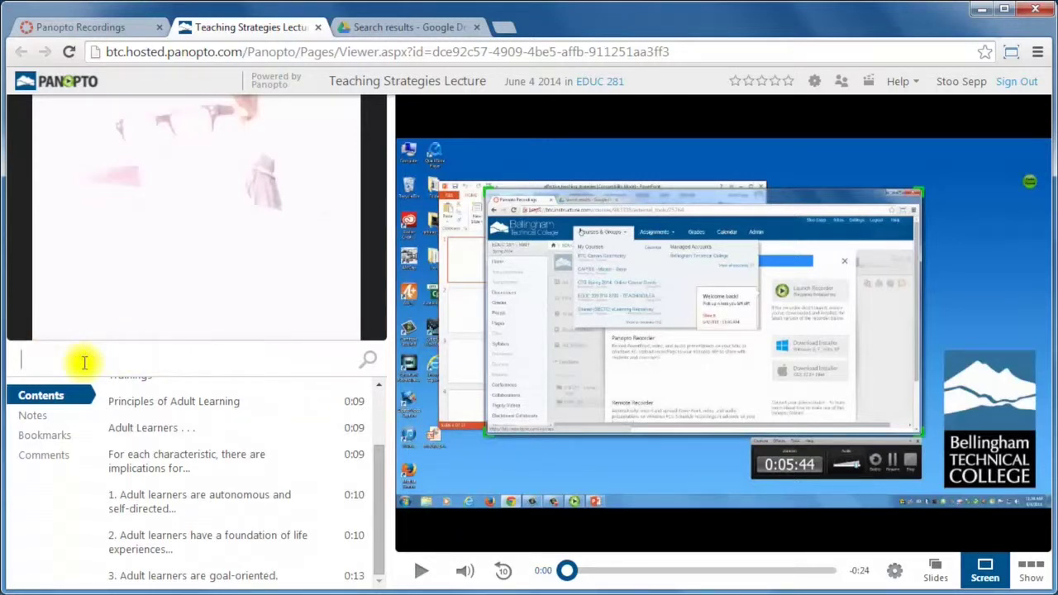
type("goal")
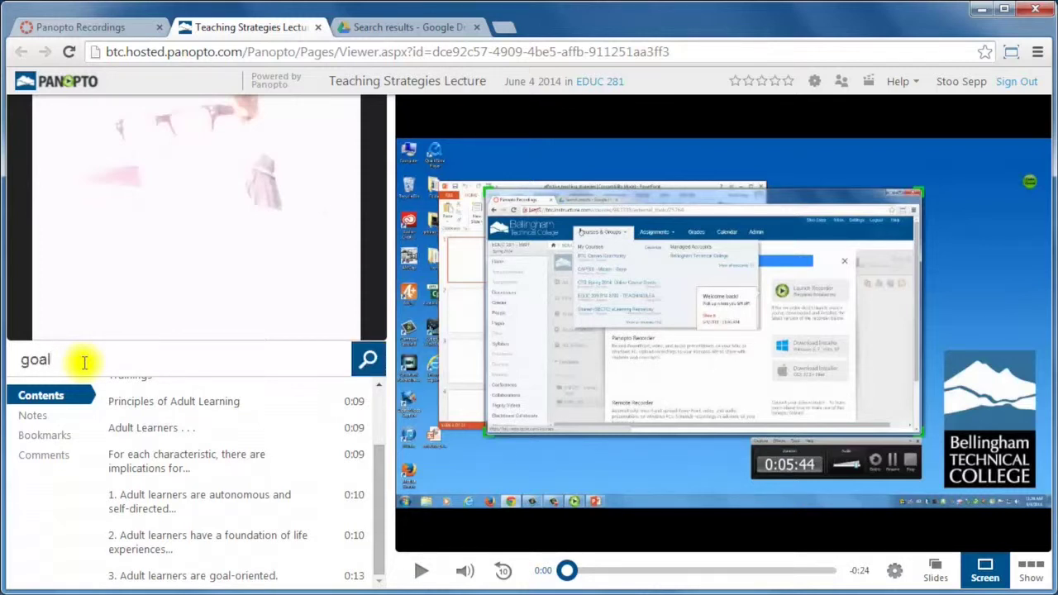
left_click(368, 361)
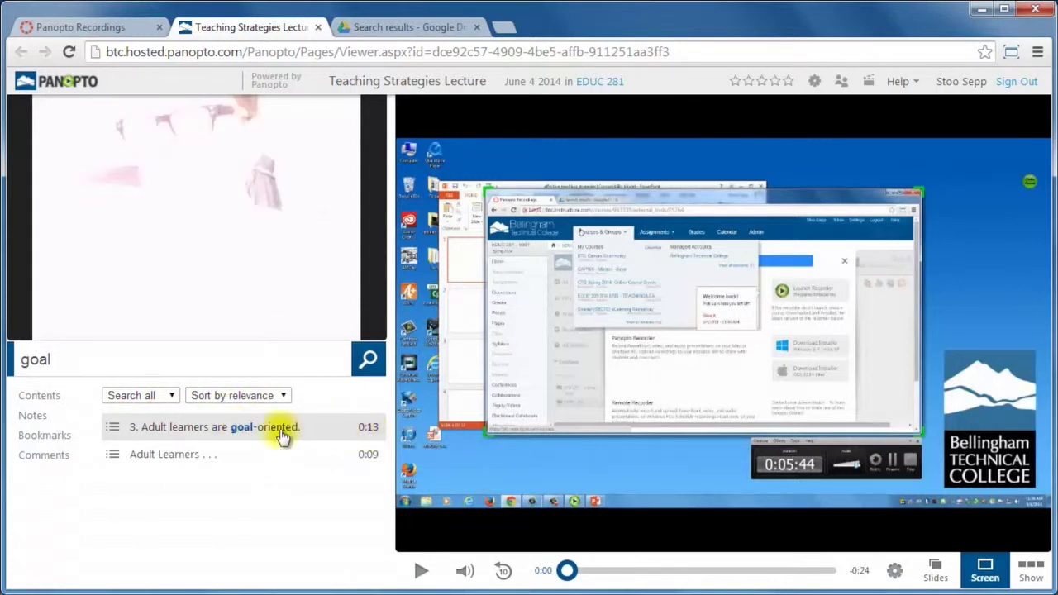
left_click(204, 436)
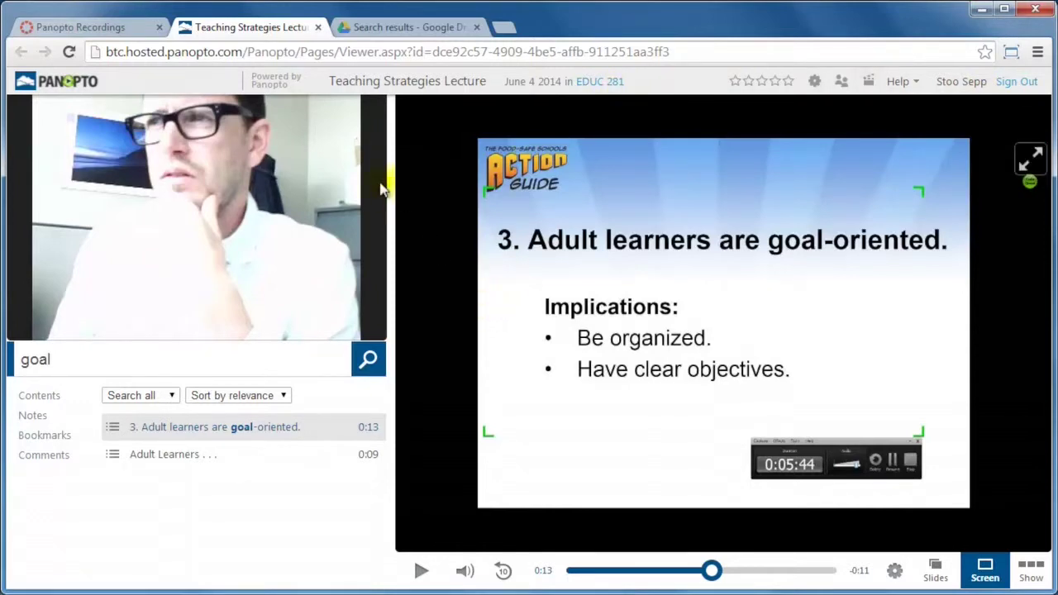
Close the recording viewer and return to the EDUC 281 folder on the course's Panopto Recordings page.
left_click(318, 27)
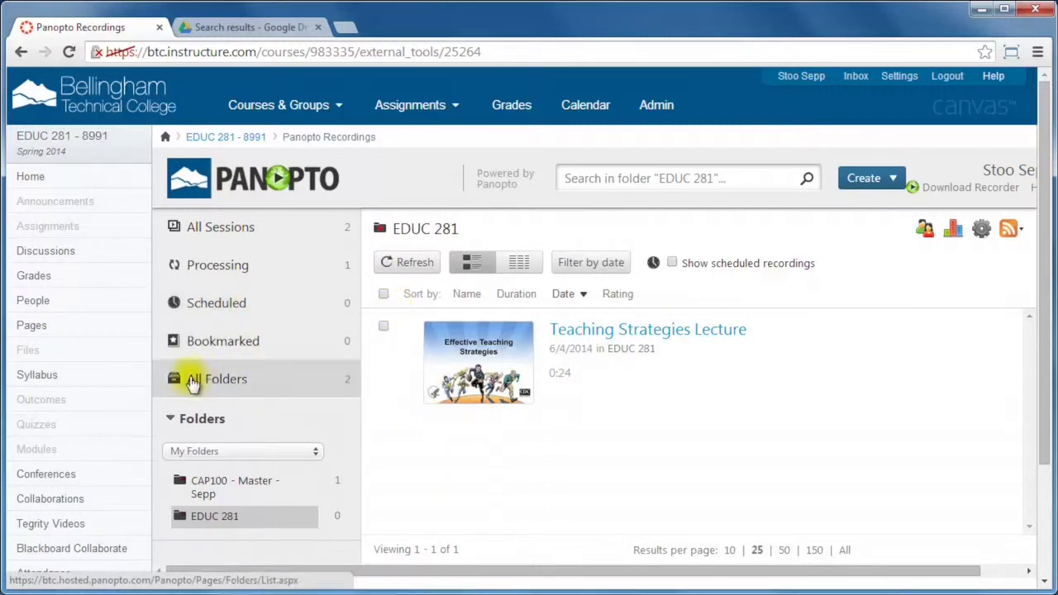
scroll(97, 405, "down", 3)
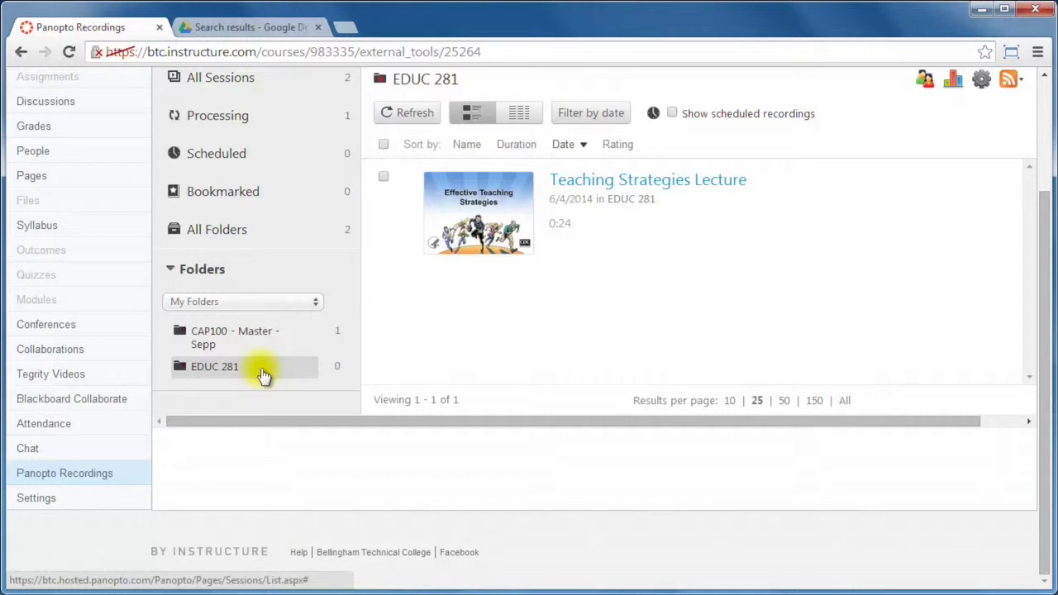
scroll(263, 377, "up", 1)
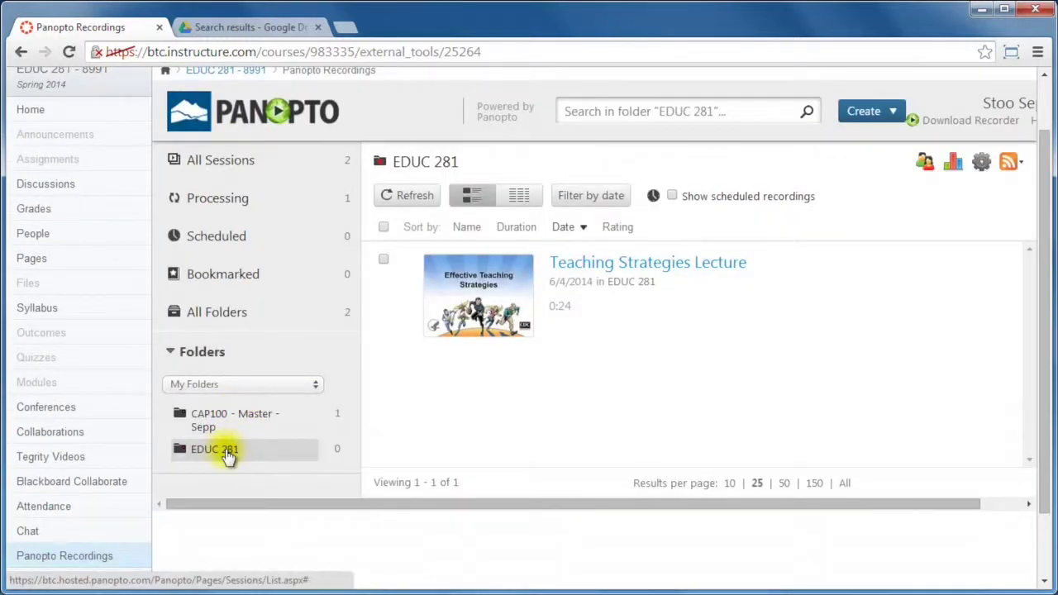
scroll(225, 449, "down", 1)
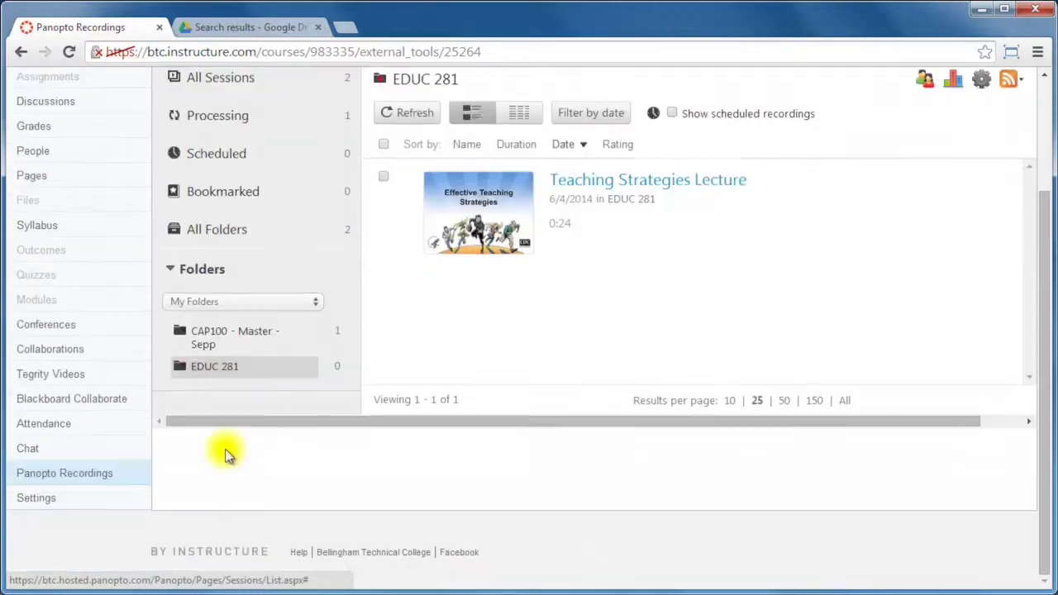
Open the course's navigation settings and examine the list of items available in the course menu.
left_click(49, 499)
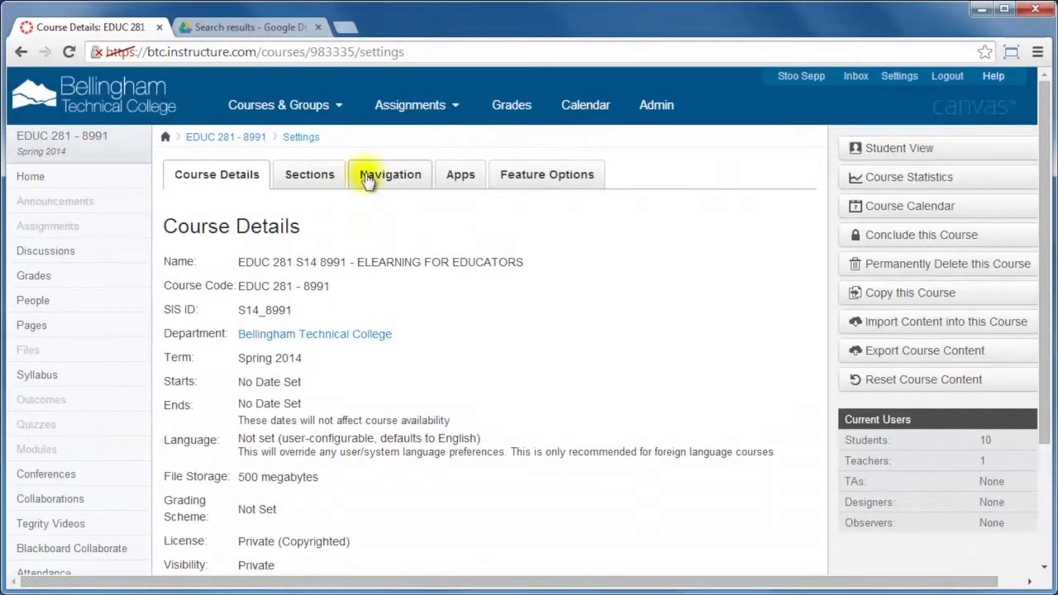
left_click(368, 175)
scroll(420, 359, "down", 3)
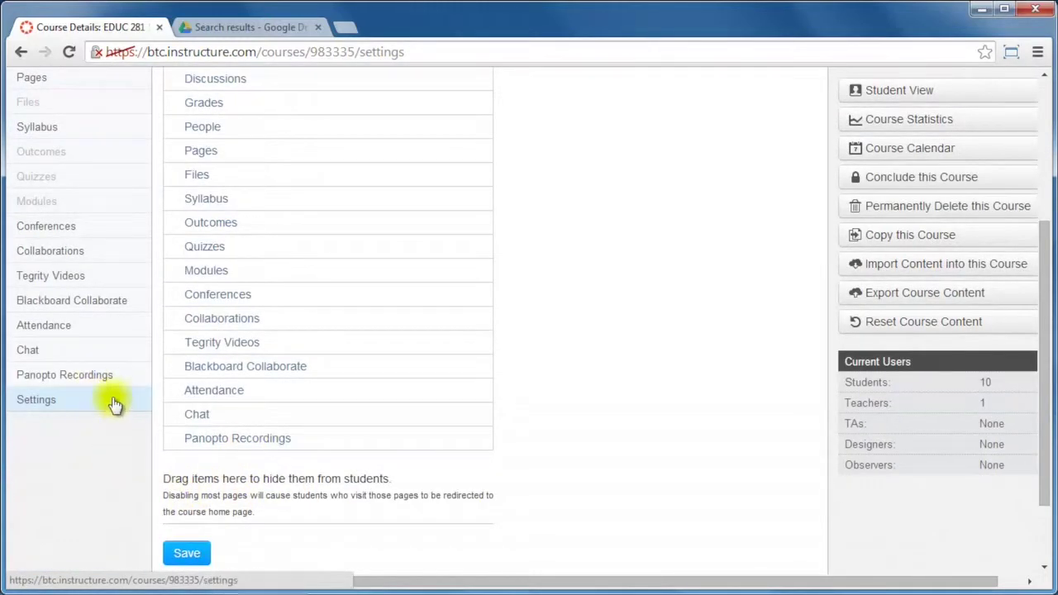
scroll(114, 405, "up", 3)
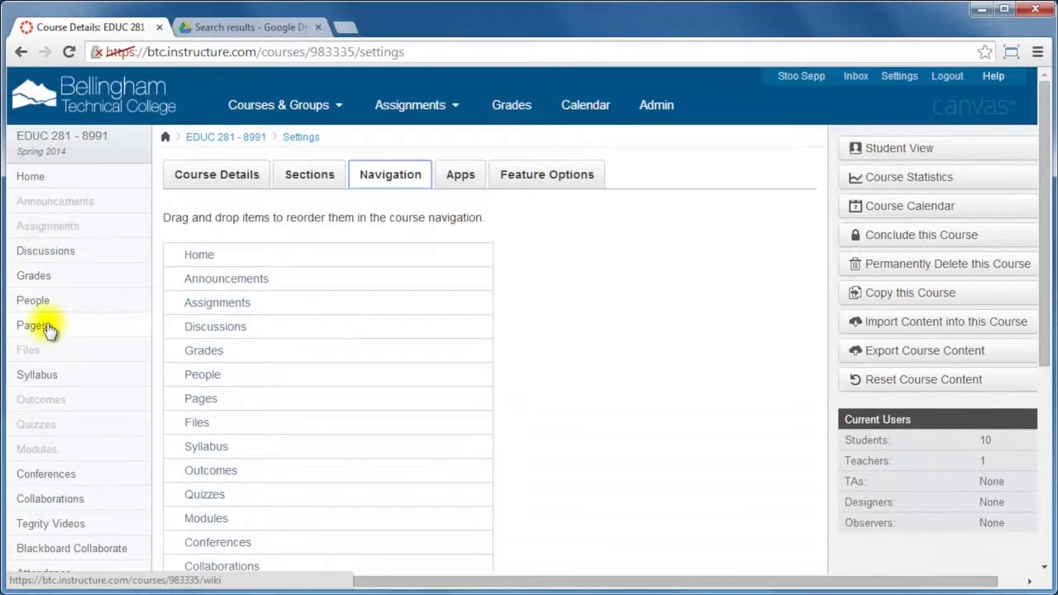
scroll(73, 364, "down", 3)
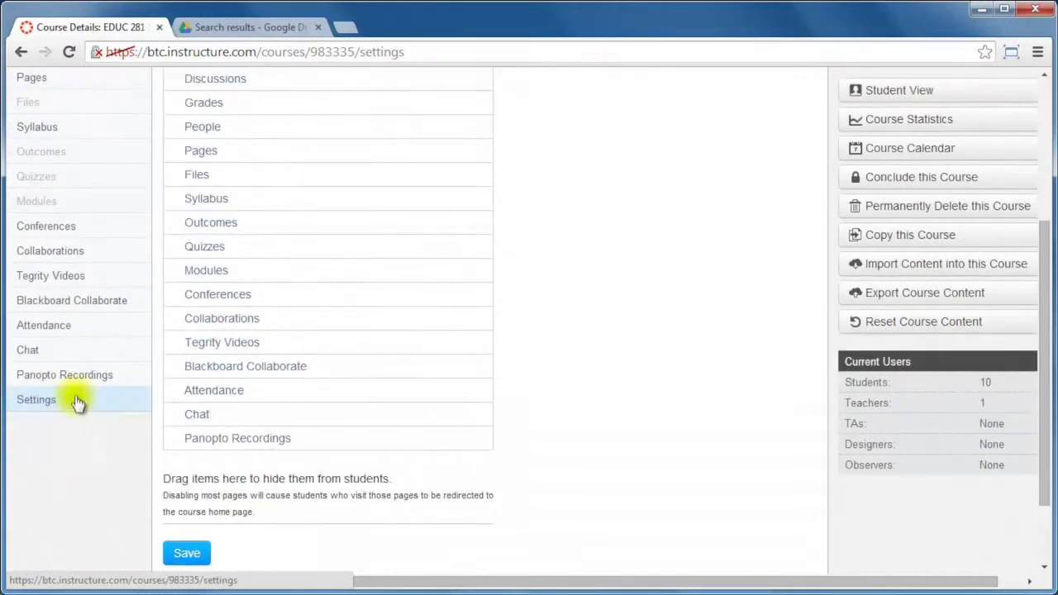
Return to the course's Panopto Recordings page and review the options for creating a session without choosing one.
left_click(83, 376)
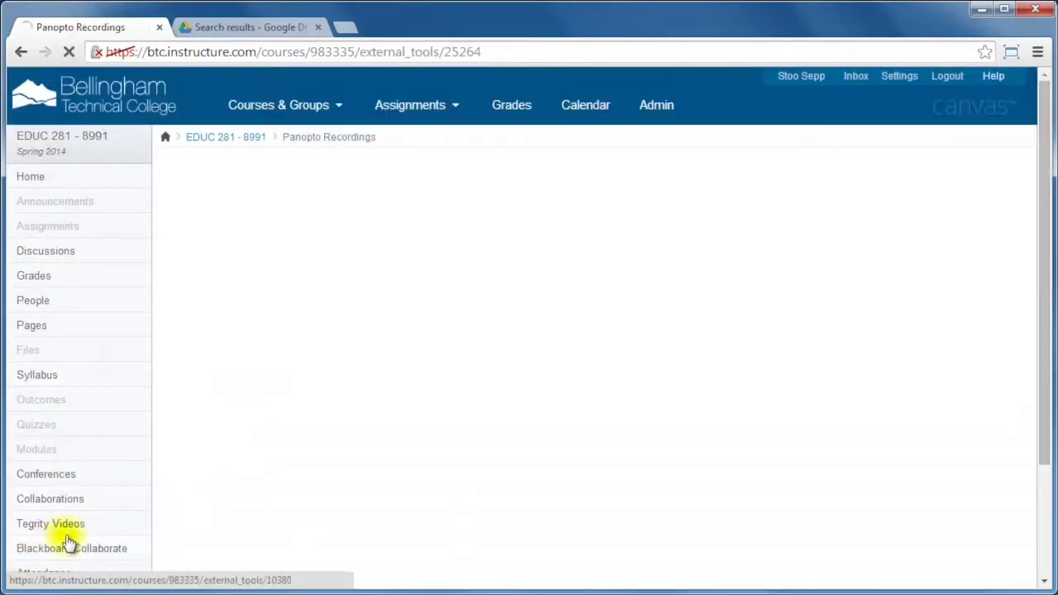
left_click(71, 546)
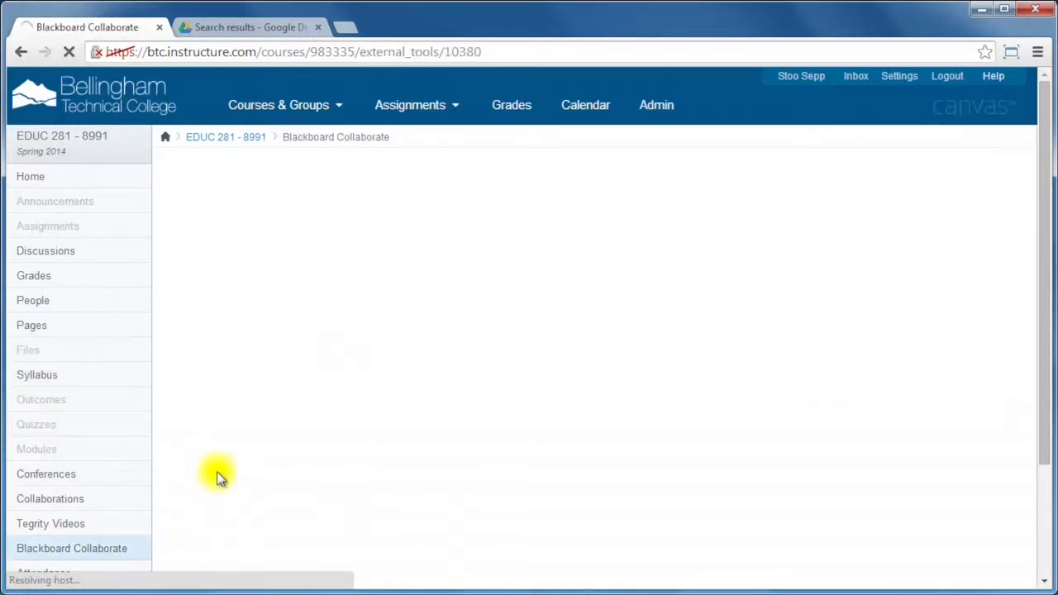
scroll(115, 494, "down", 3)
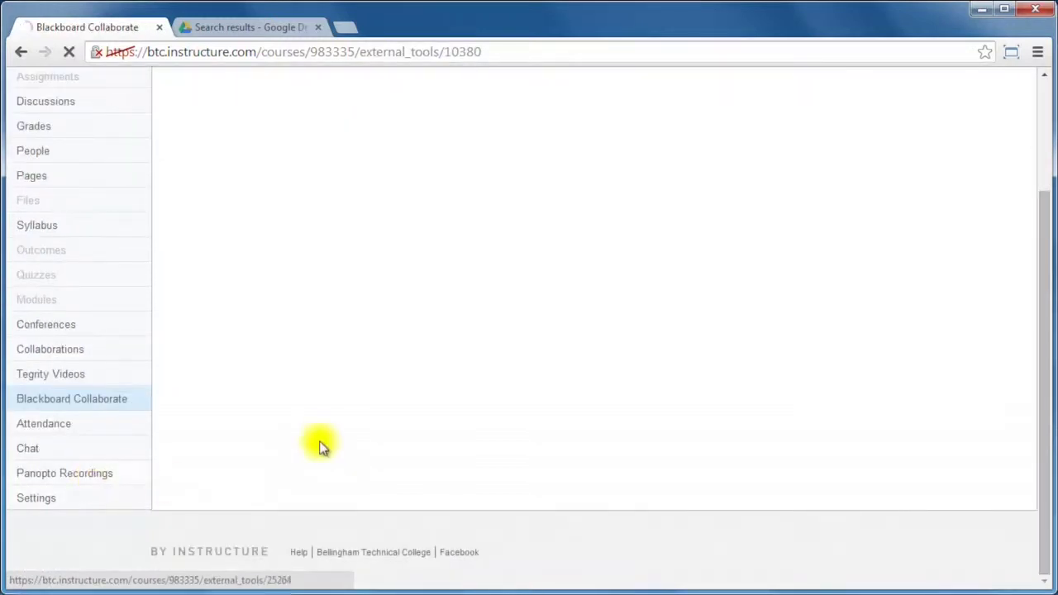
key("alt+Left")
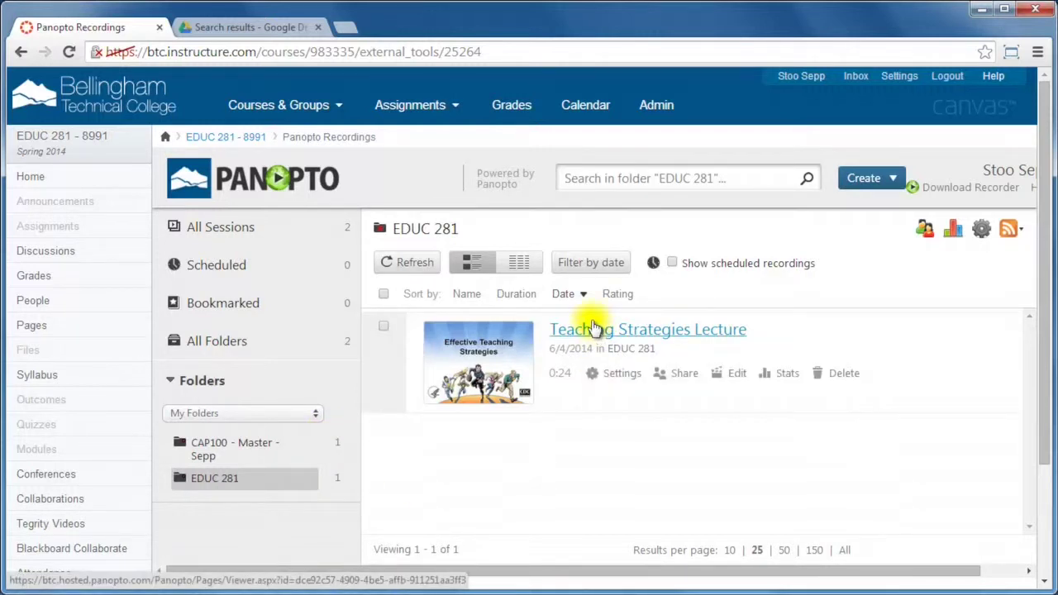
left_click(876, 184)
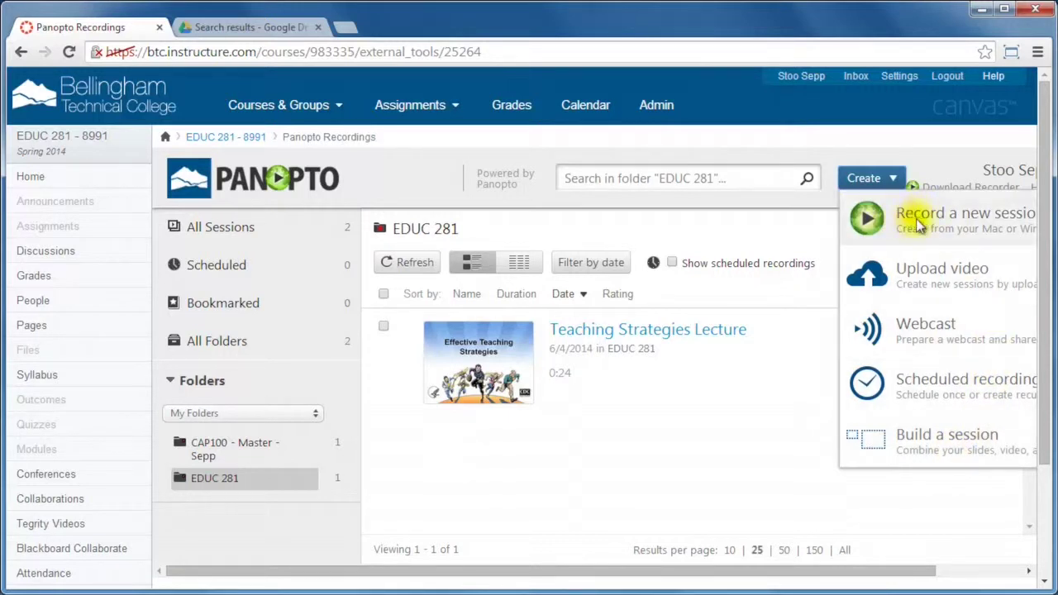
left_click(885, 181)
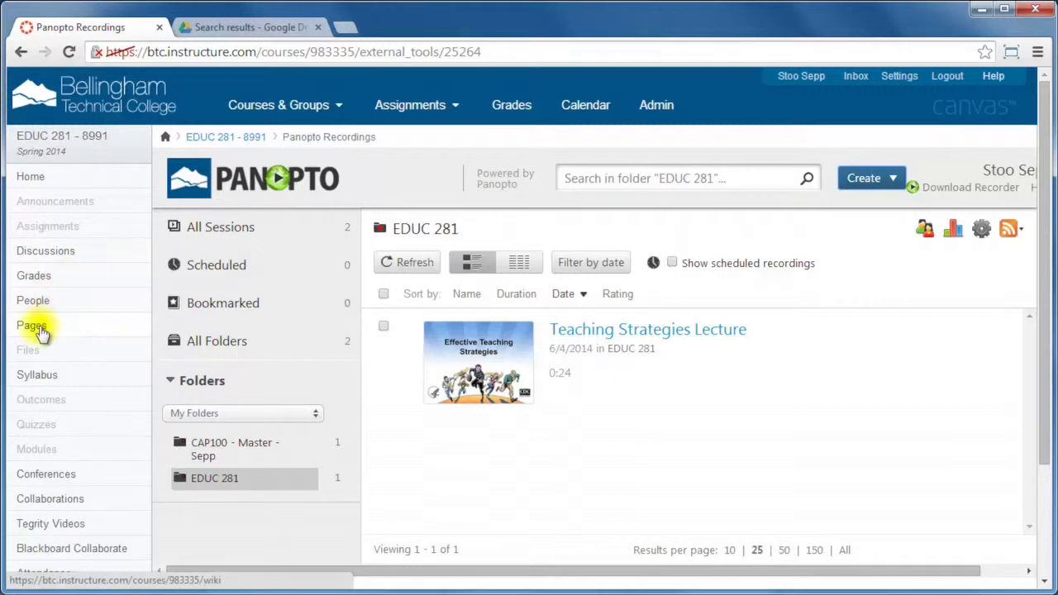
Open the course's Front Page for editing.
left_click(201, 351)
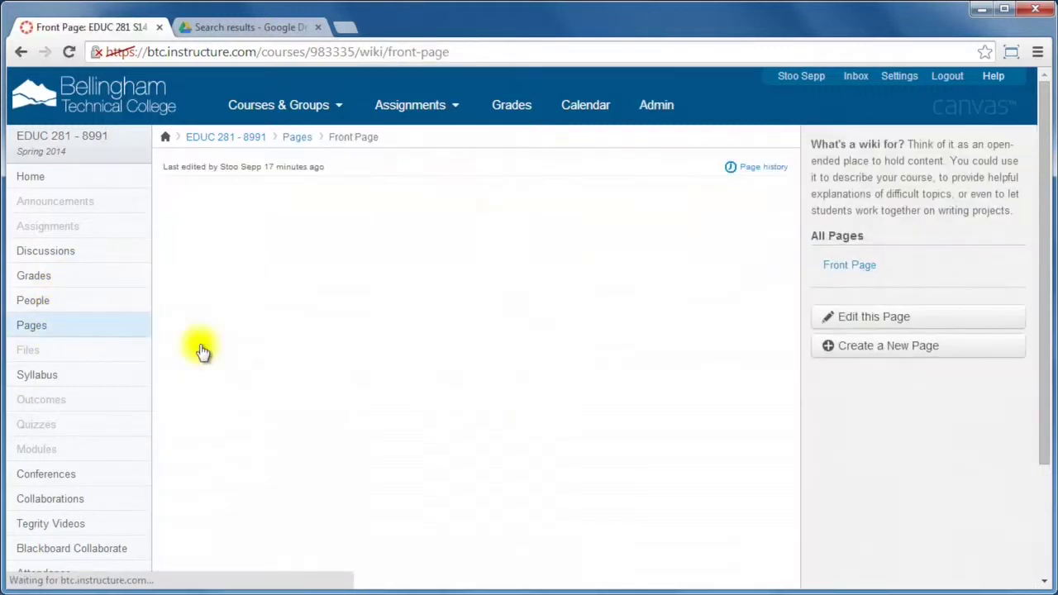
left_click(910, 320)
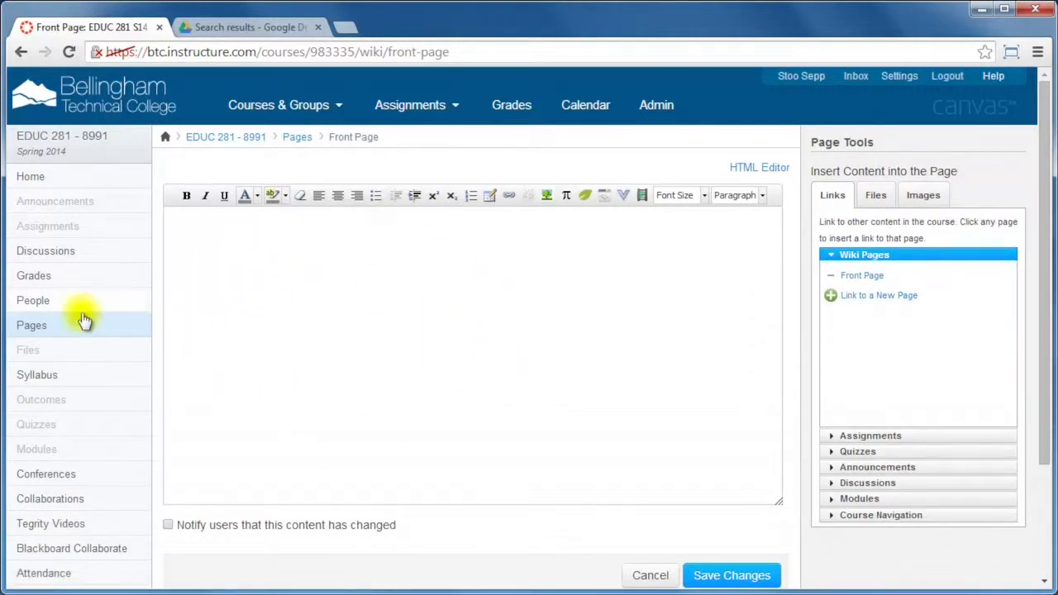
scroll(86, 400, "down", 2)
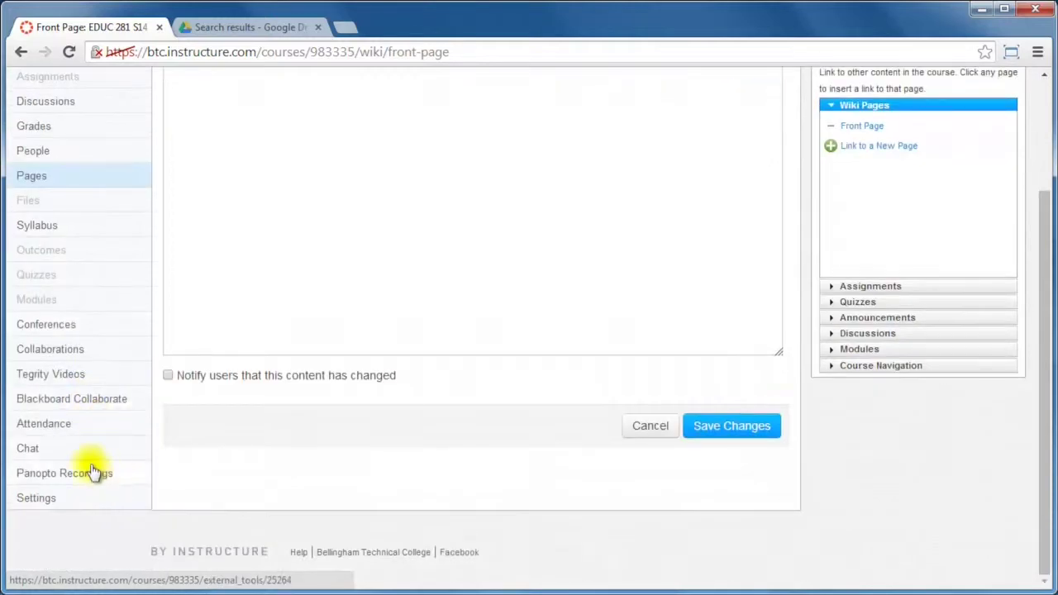
scroll(107, 425, "up", 2)
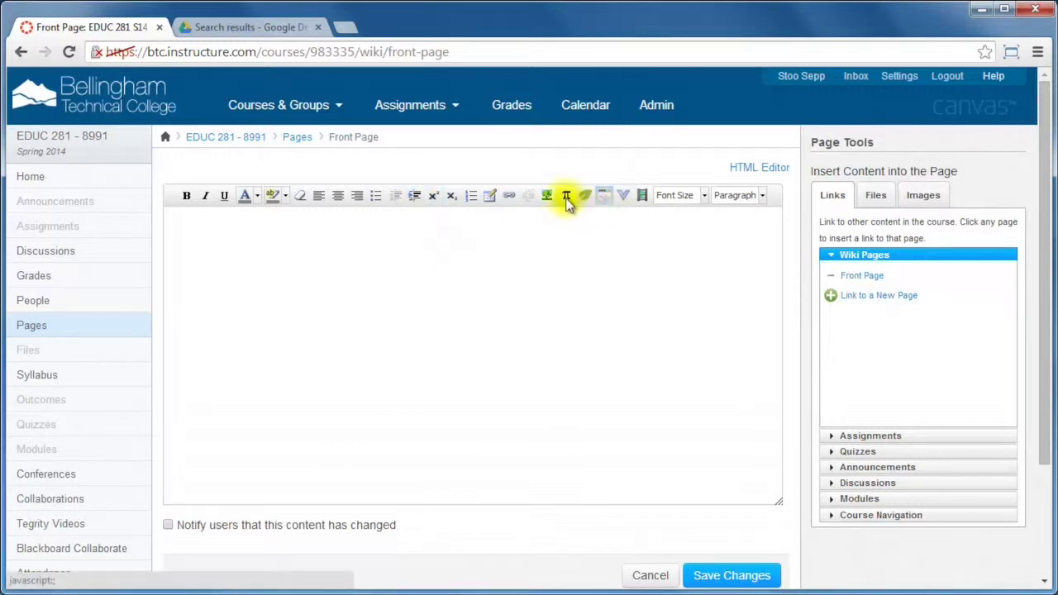
Embed the Teaching Strategies Lecture from Panopto Recordings in the Front Page and save the changes.
left_click(624, 195)
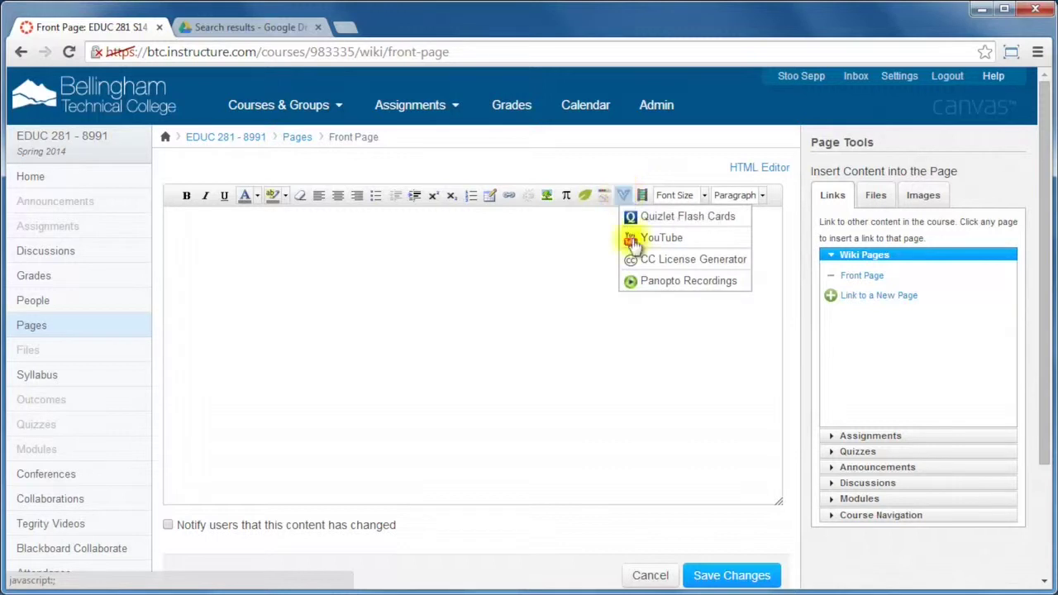
left_click(687, 283)
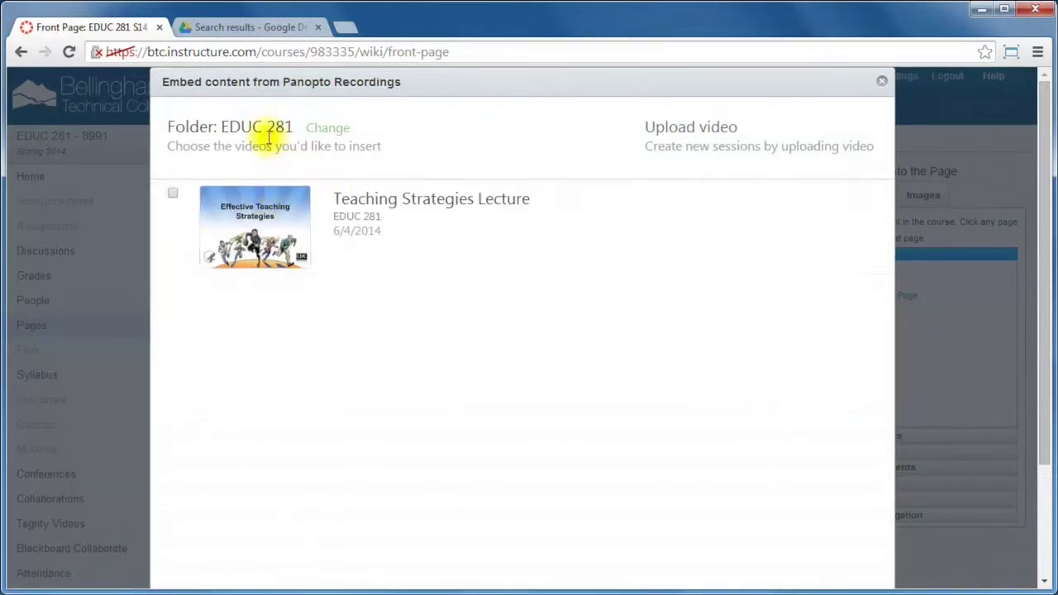
left_click(172, 196)
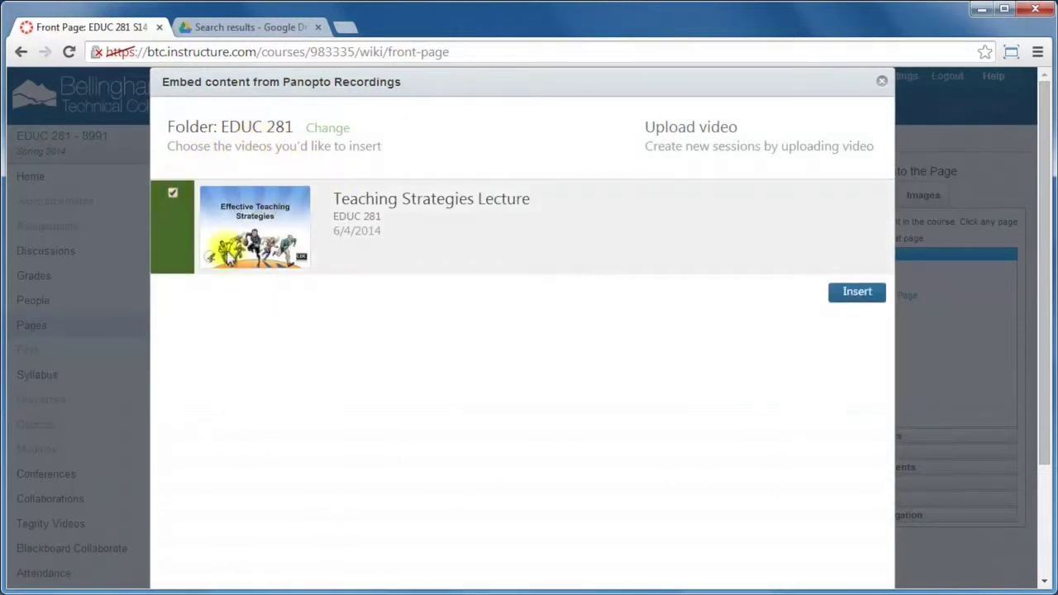
left_click(855, 294)
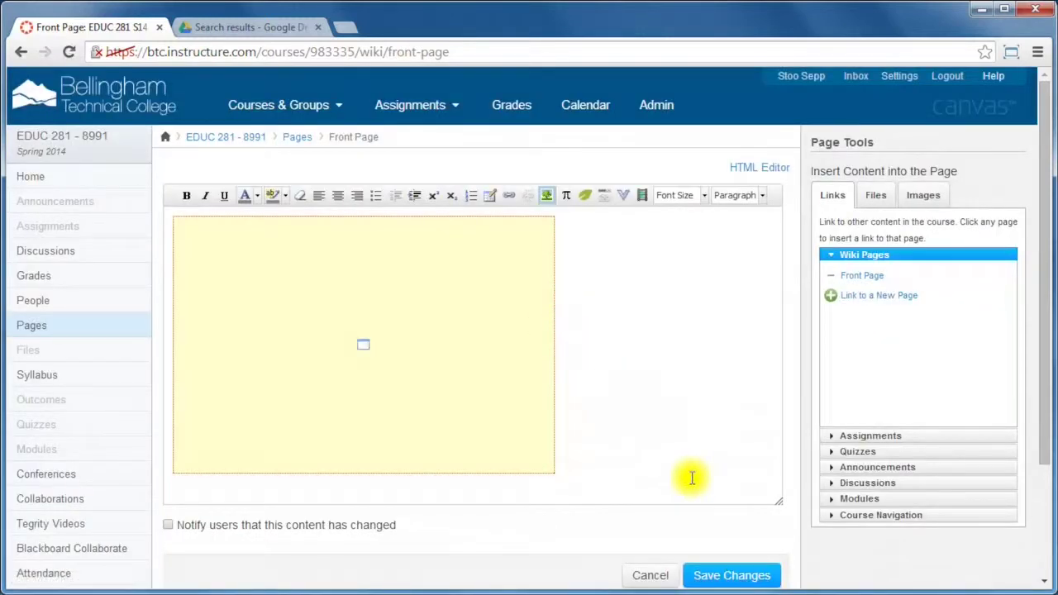
left_click(731, 574)
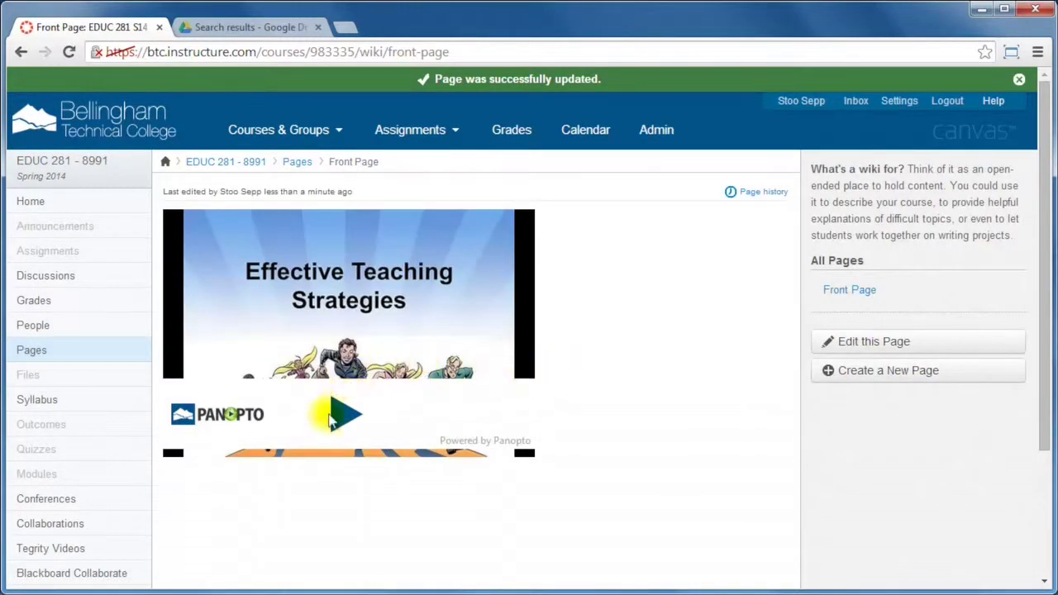
Play the embedded Teaching Strategies Lecture on the Front Page and display its playback controls.
left_click(342, 424)
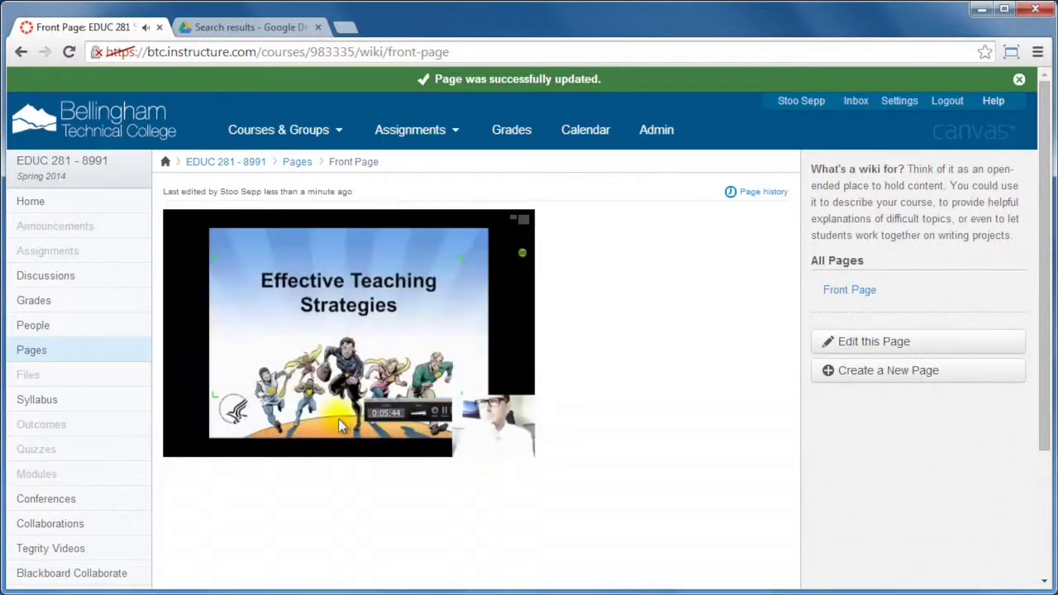
mouse_move(430, 432)
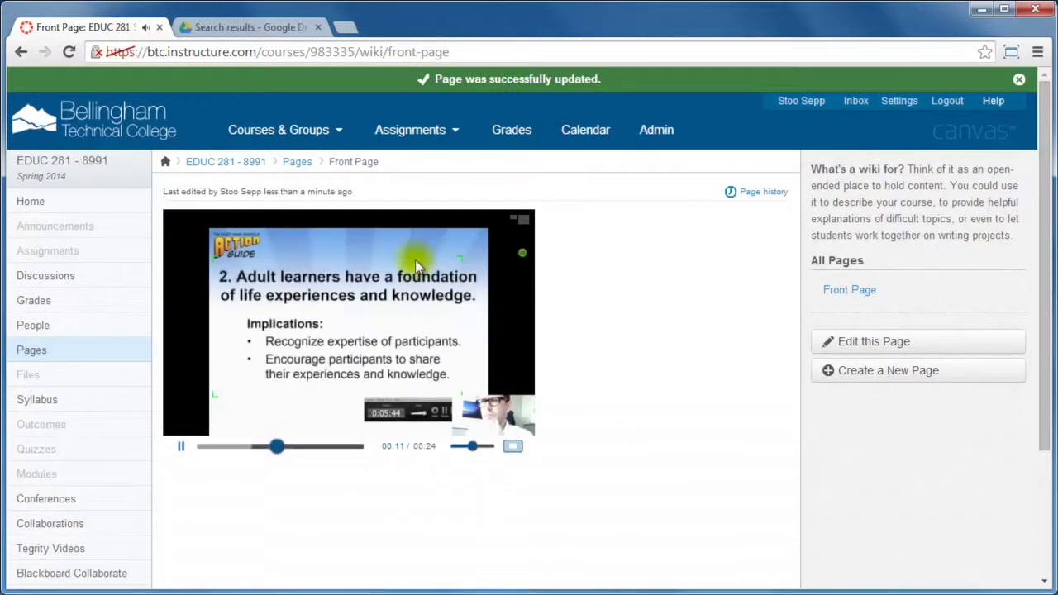
mouse_move(425, 389)
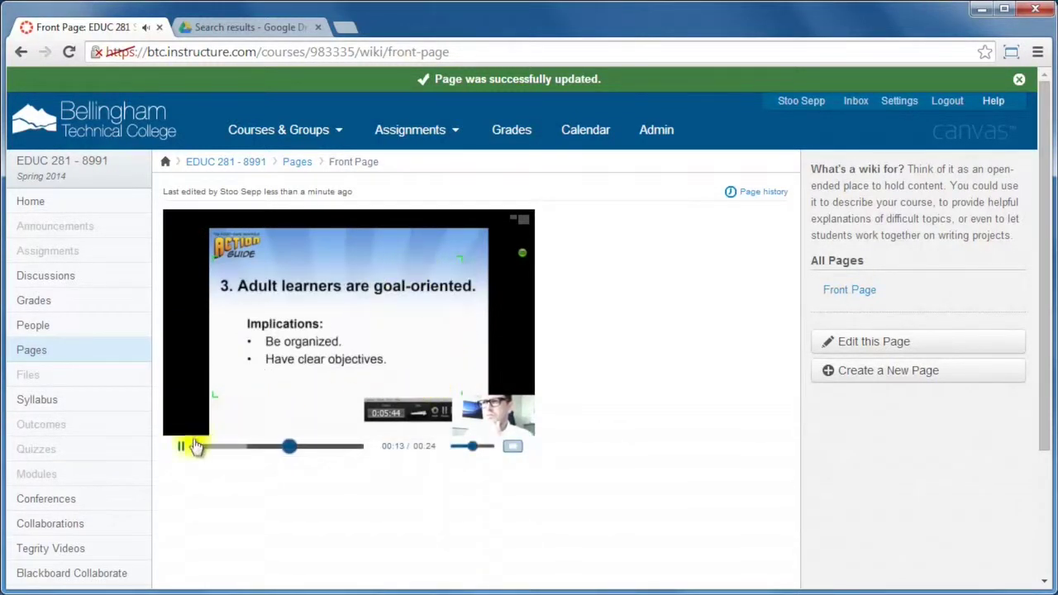